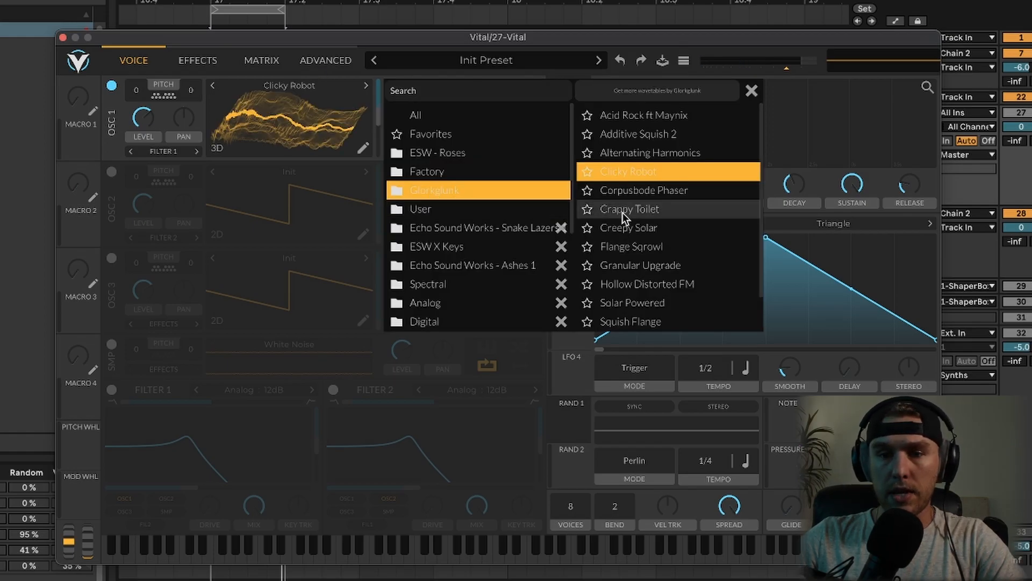
# Step: Load the Crappy Toilet wavetable into oscillator 1 and sweep through its frames, using the 2D waveform view
pyautogui.click(624, 210)
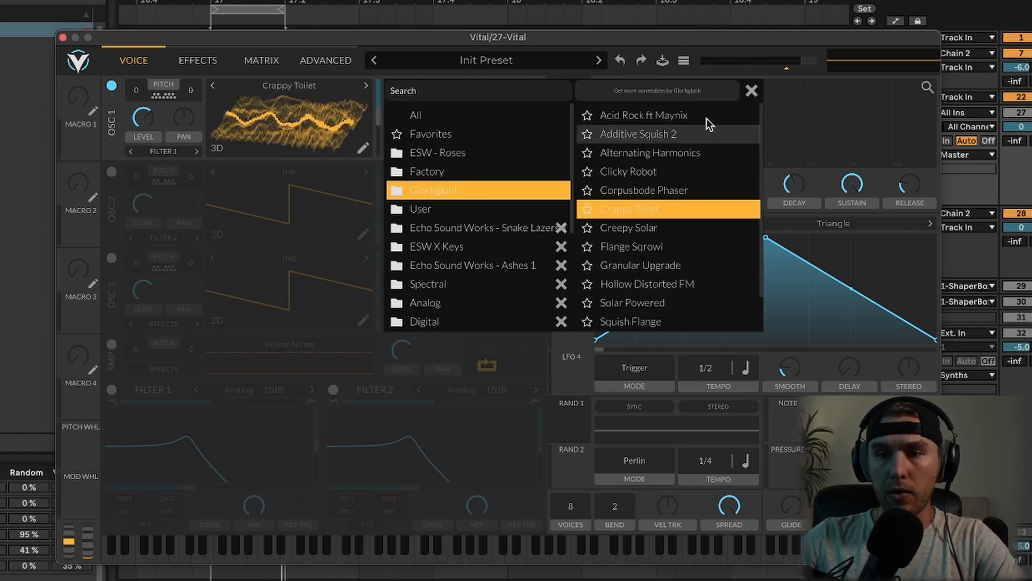
pyautogui.click(752, 91)
pyautogui.moveTo(379, 116)
pyautogui.mouseDown()
pyautogui.moveTo(382, 150)
pyautogui.moveTo(384, 106)
pyautogui.mouseUp()
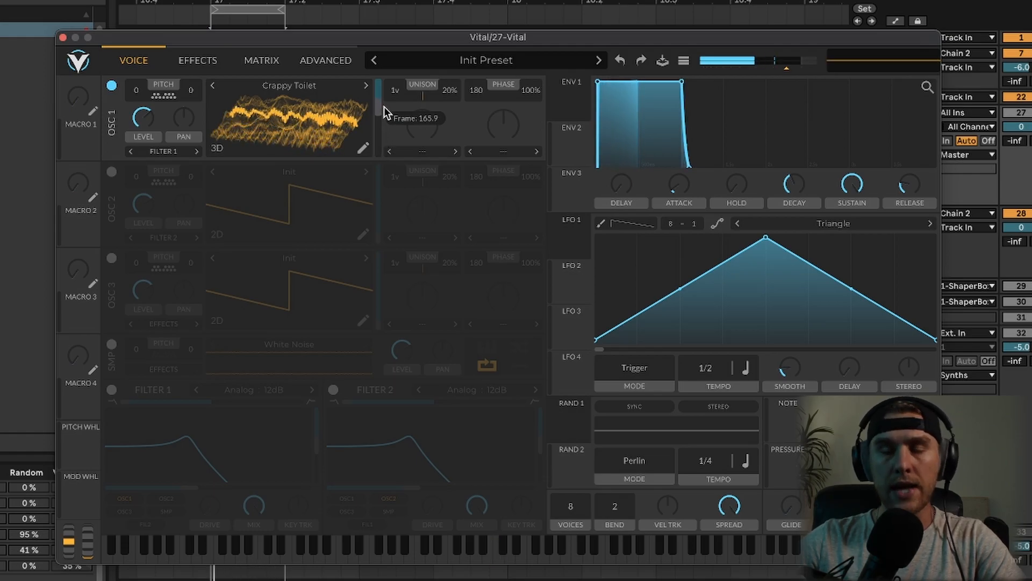
pyautogui.click(218, 150)
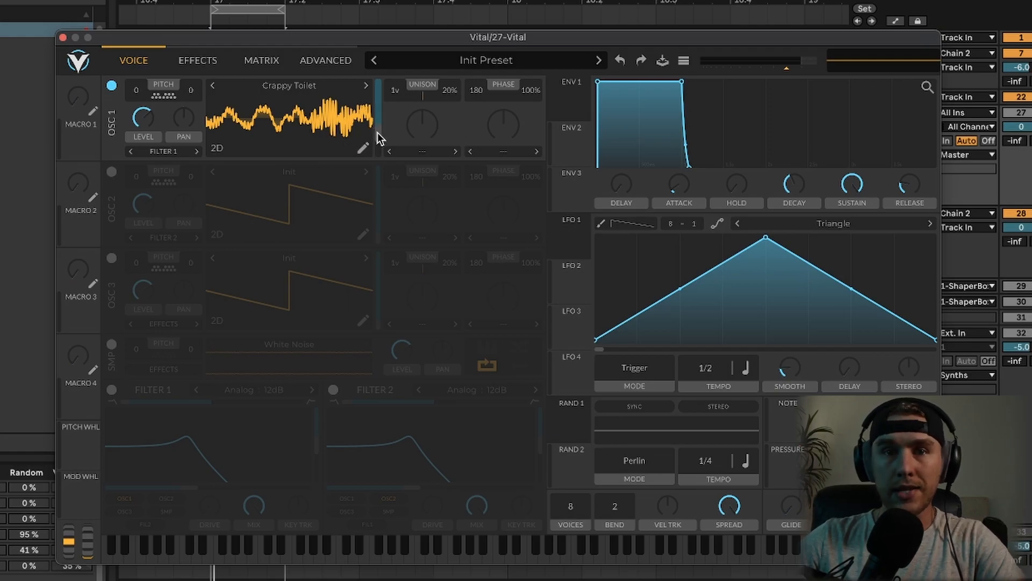
pyautogui.moveTo(377, 132); pyautogui.dragTo(378, 121)
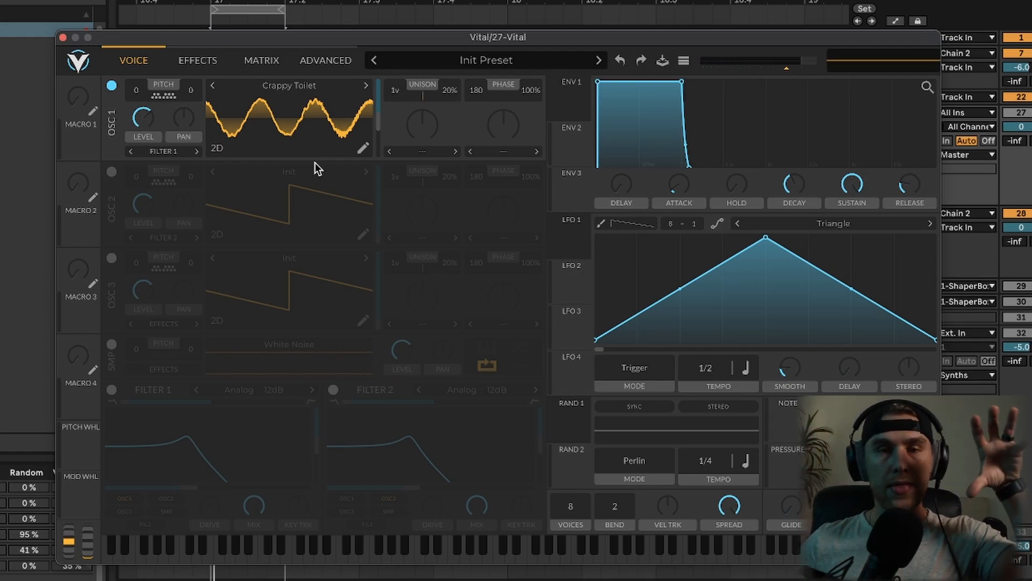
# Step: Load the Analog_BD_Sin wavetable from the Analog folder into oscillator 1 and play the sound
pyautogui.click(337, 87)
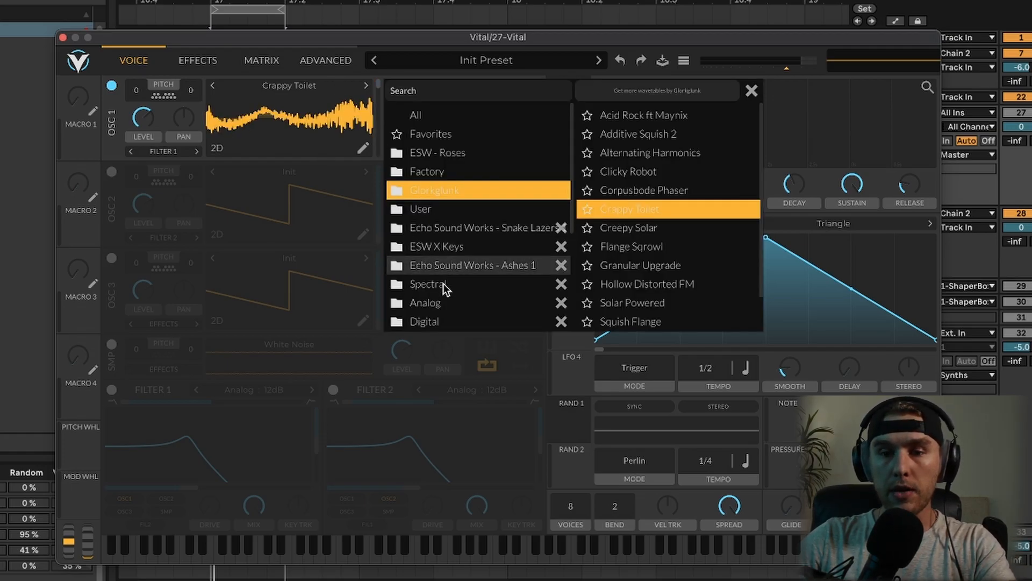
pyautogui.click(433, 300)
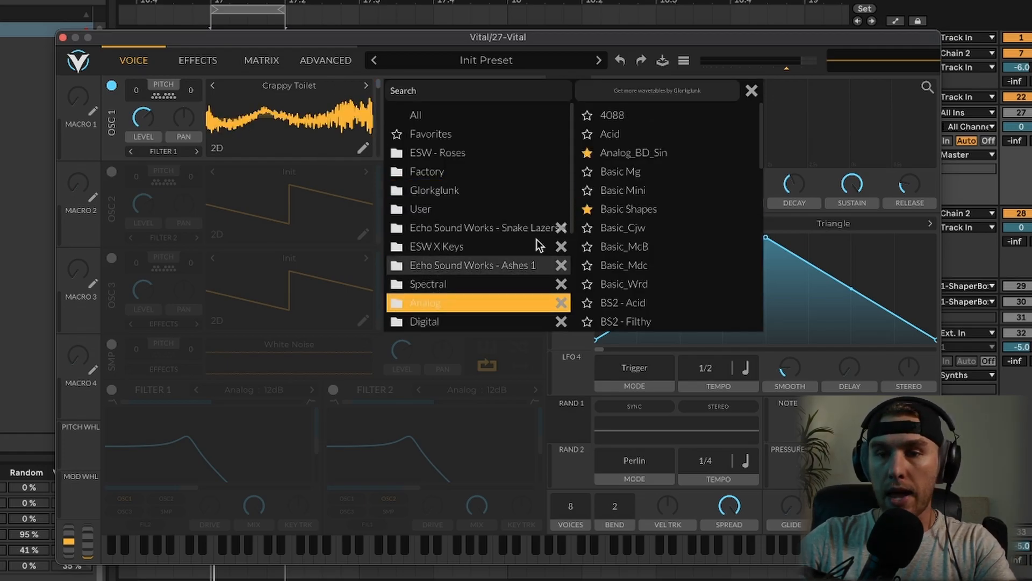
pyautogui.click(628, 211)
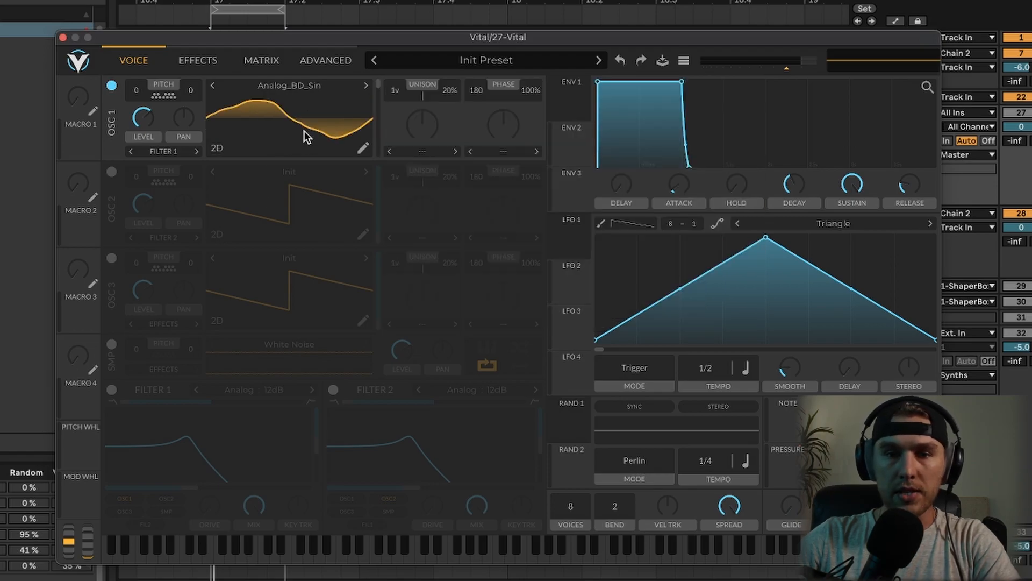
pyautogui.press('space')
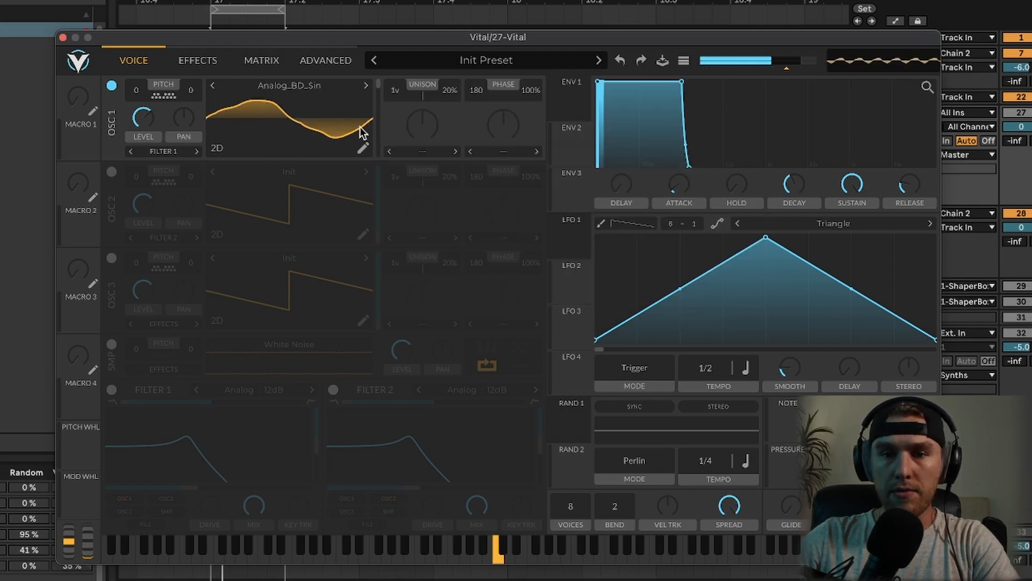
# Step: Turn on oscillator 2 and transpose both oscillators 1 and 2 to -36 semitones
pyautogui.moveTo(141, 129); pyautogui.dragTo(136, 107)
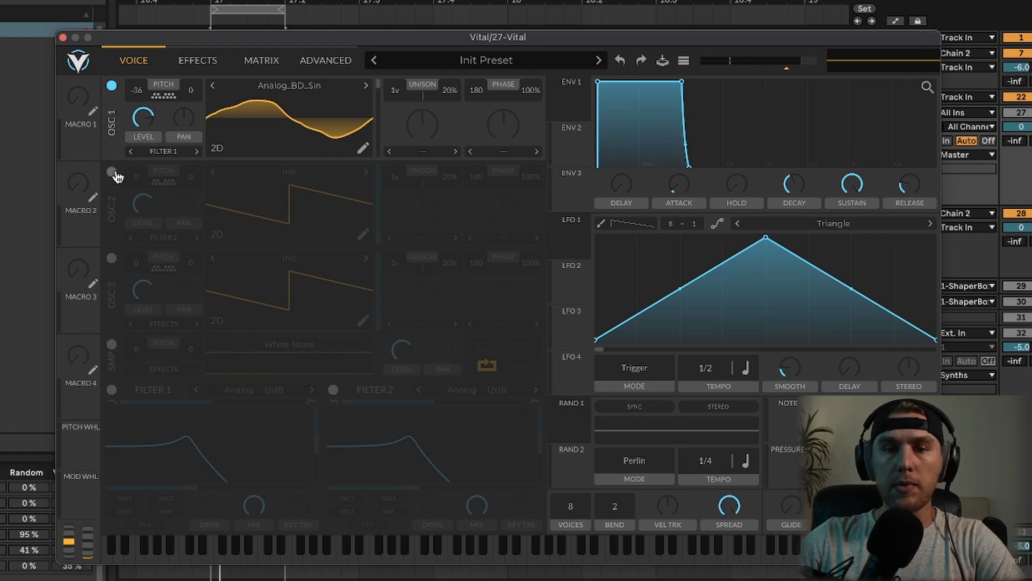
pyautogui.click(111, 173)
pyautogui.moveTo(138, 178); pyautogui.dragTo(141, 196)
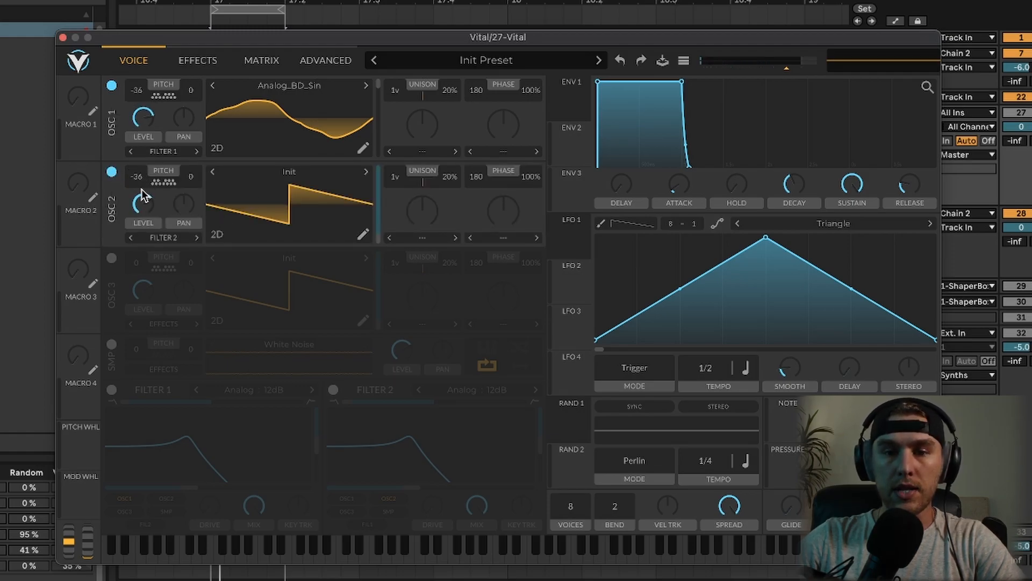
# Step: Load the Flange Sqrowl wavetable from the Glorkglunk folder into oscillator 2 and adjust its frame position
pyautogui.click(263, 174)
pyautogui.click(424, 276)
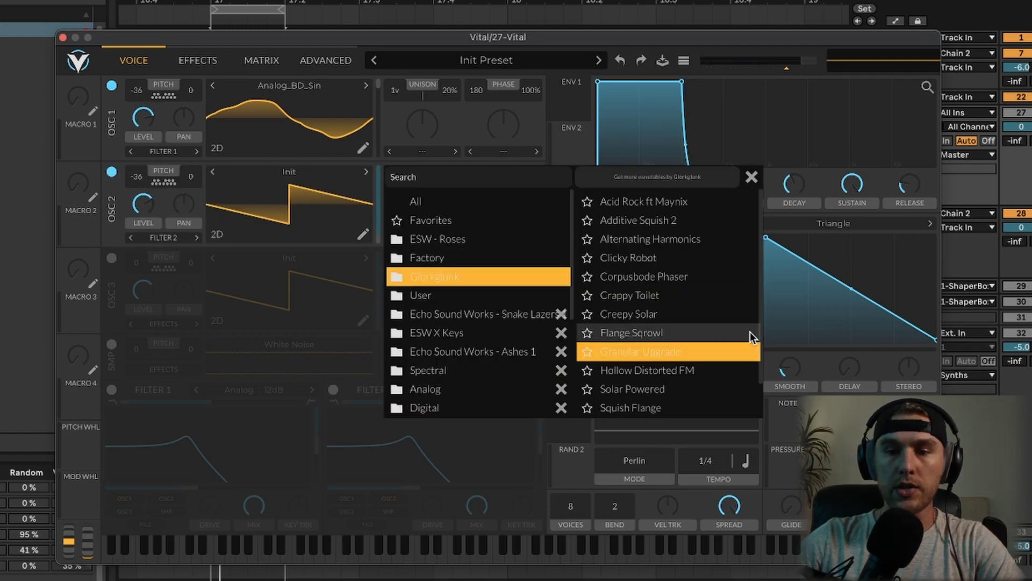
pyautogui.click(669, 324)
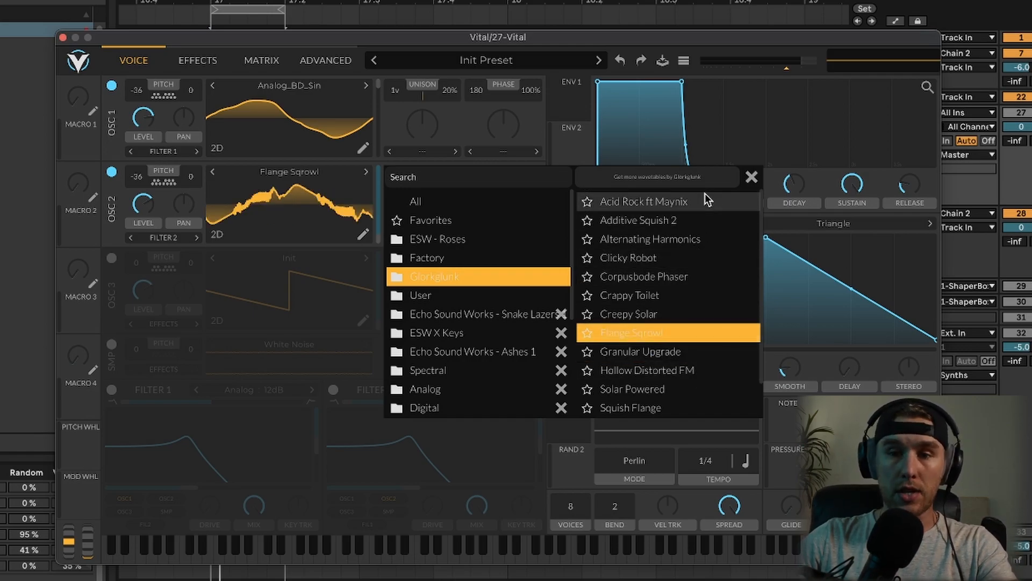
pyautogui.click(753, 178)
pyautogui.moveTo(378, 235)
pyautogui.mouseDown()
pyautogui.moveTo(381, 178)
pyautogui.moveTo(382, 228)
pyautogui.mouseUp()
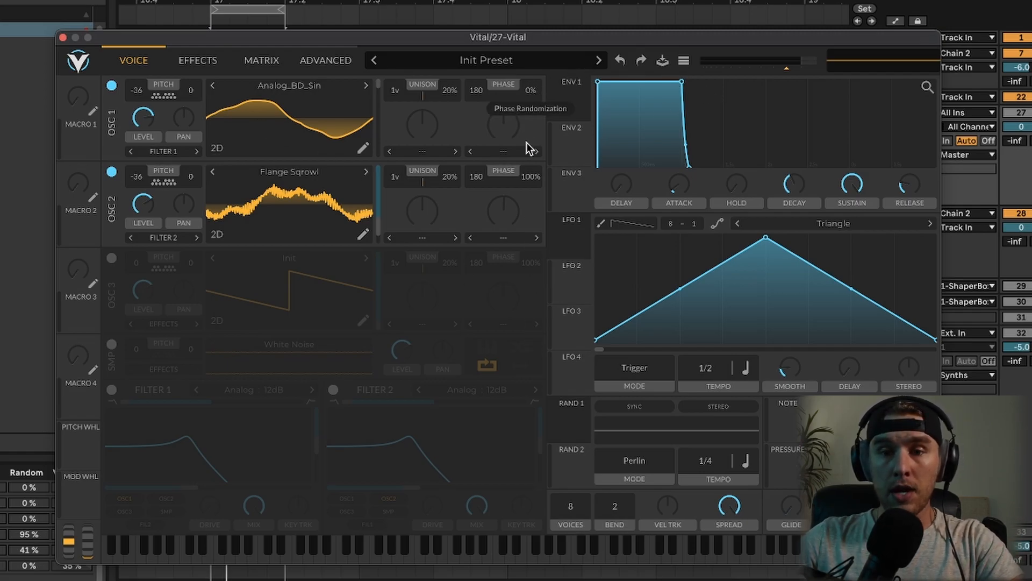
# Step: Set oscillator 1's phase randomization to 0% while oscillator 2 is temporarily switched off
pyautogui.click(111, 172)
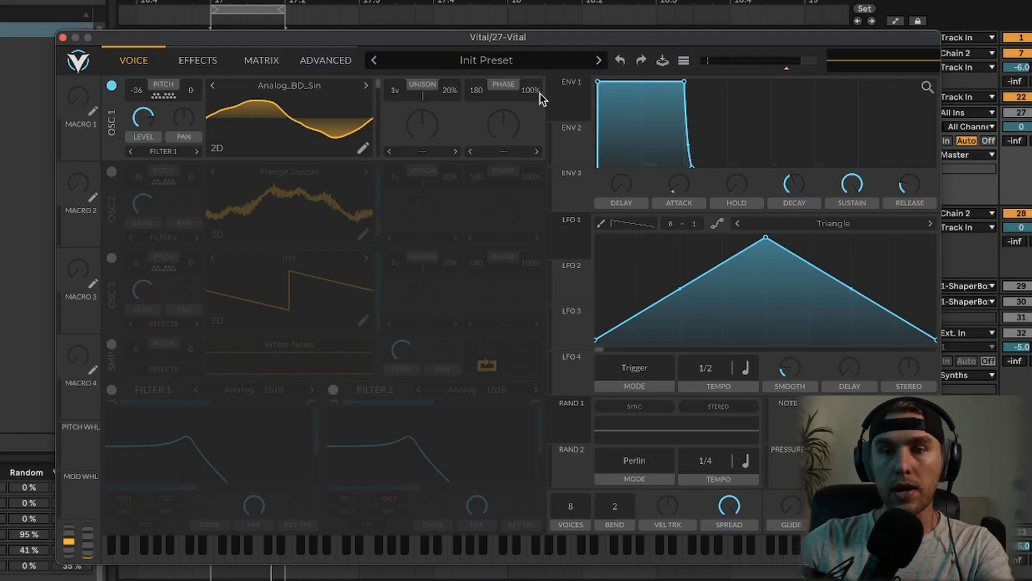
pyautogui.moveTo(533, 89); pyautogui.dragTo(578, 544)
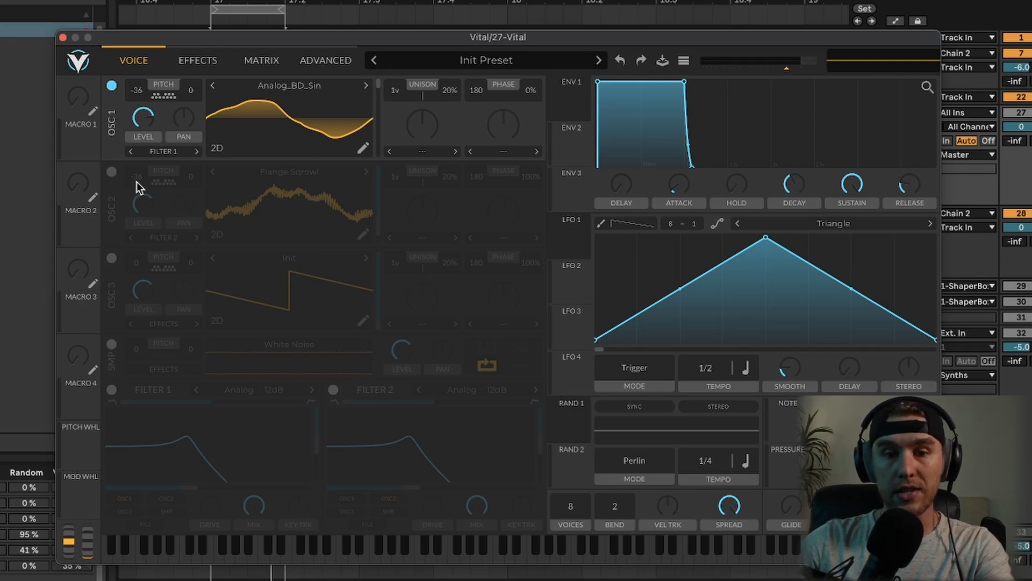
pyautogui.click(112, 172)
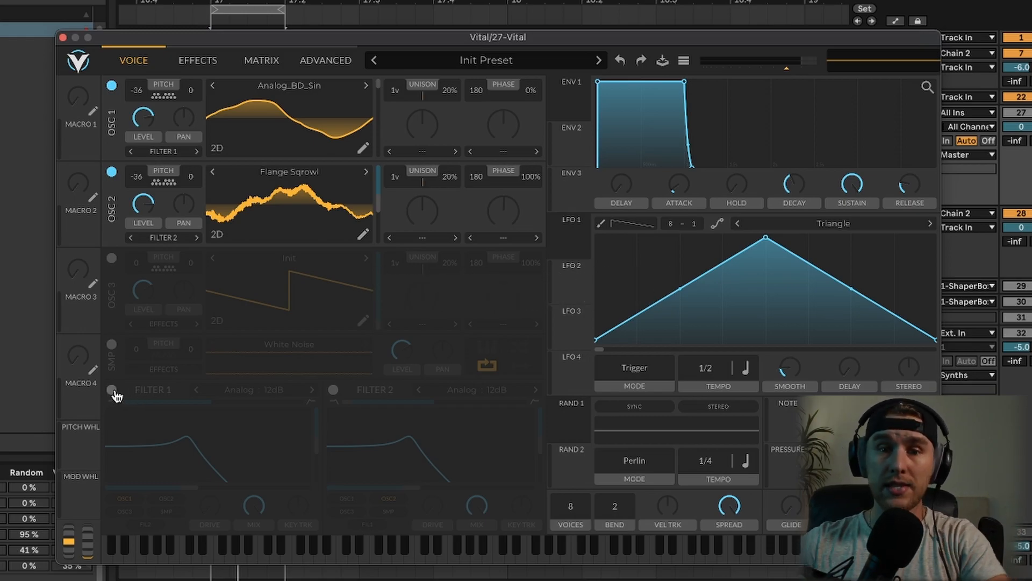
# Step: Assign LFO 1 to oscillator 2's wavetable frame position and play the loop
pyautogui.press('space')
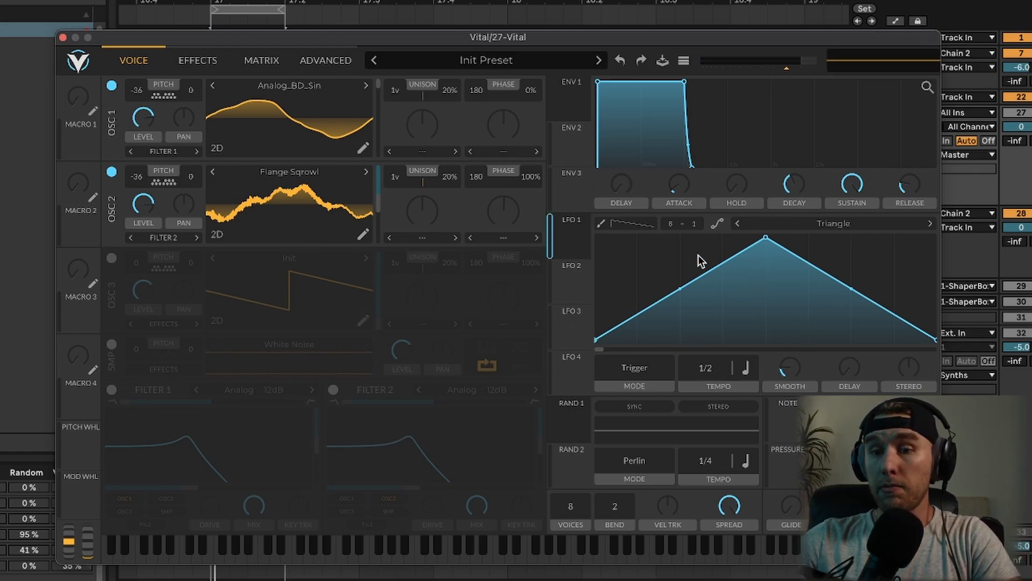
pyautogui.moveTo(570, 243); pyautogui.dragTo(365, 203)
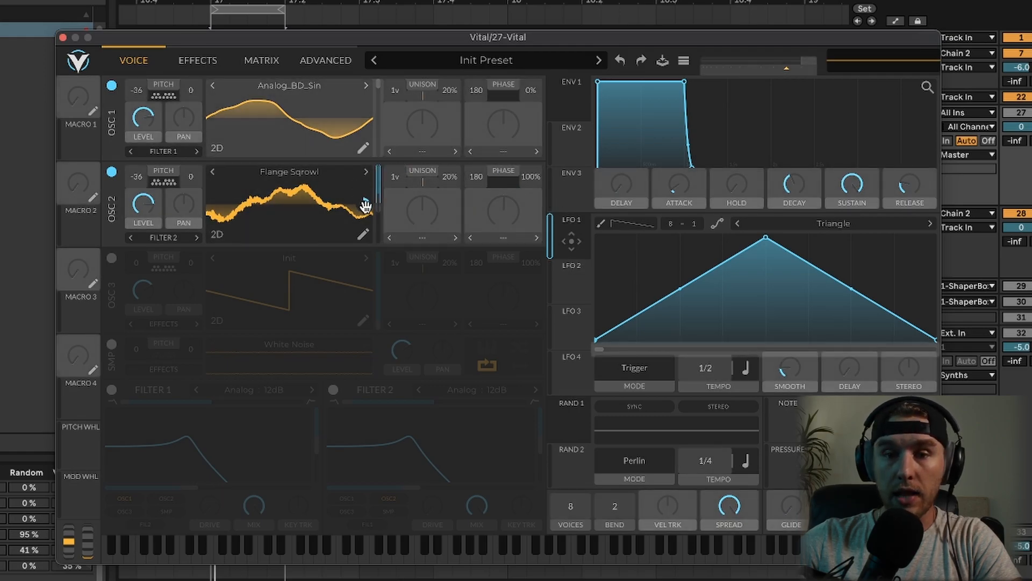
pyautogui.press('space')
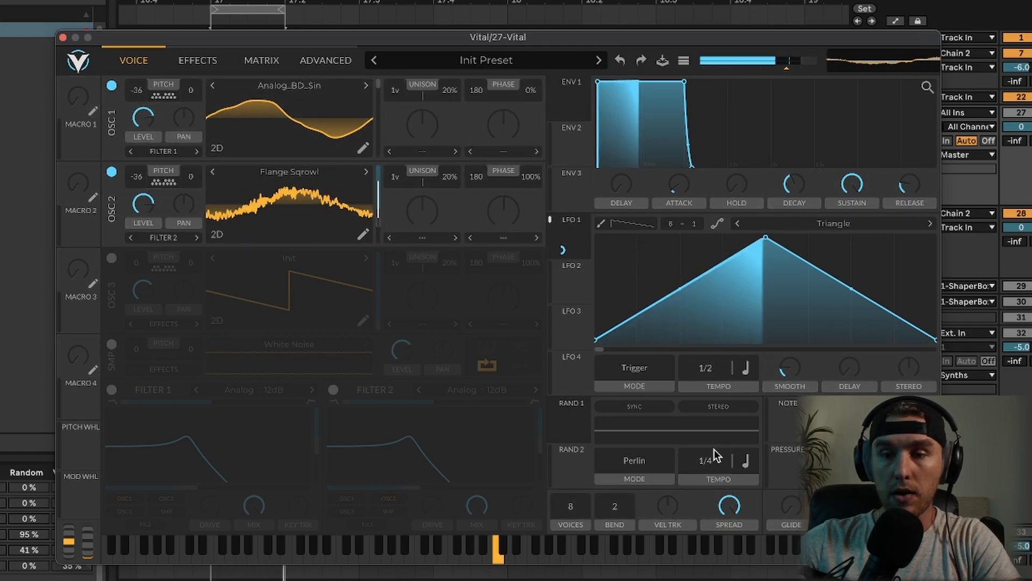
# Step: Move LFO 1's peak to about a quarter of its length and set the LFO to Envelope mode at 1/4 tempo
pyautogui.moveTo(765, 237); pyautogui.dragTo(680, 237)
pyautogui.moveTo(708, 367)
pyautogui.mouseDown()
pyautogui.moveTo(711, 353)
pyautogui.moveTo(712, 376)
pyautogui.mouseUp()
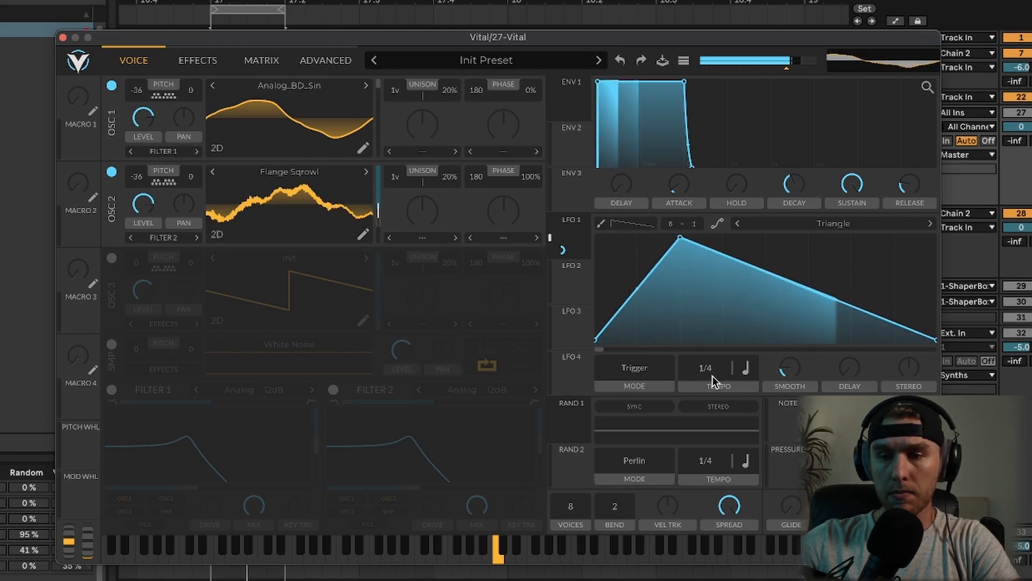
pyautogui.click(648, 374)
pyautogui.click(638, 415)
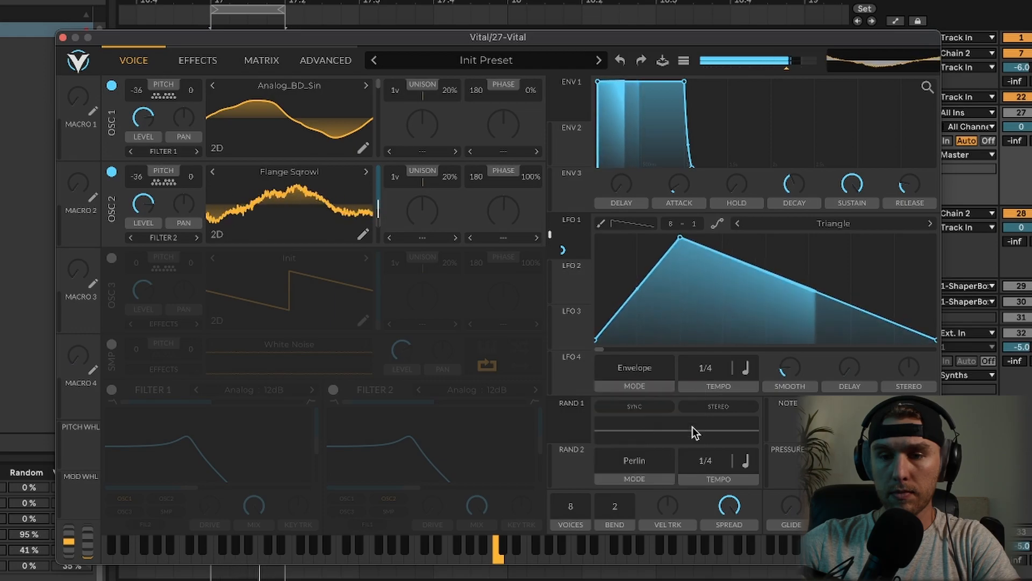
pyautogui.press('space')
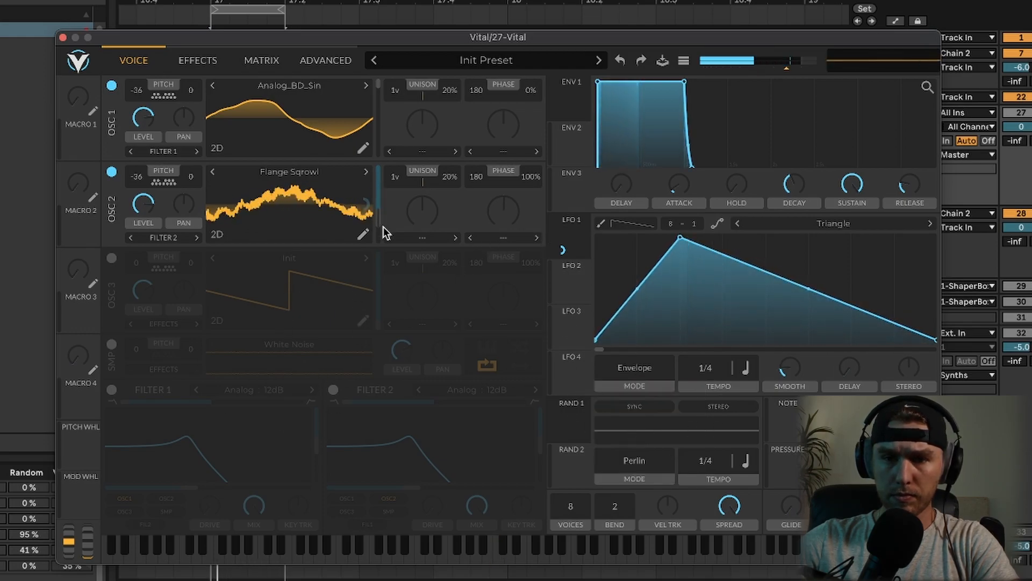
# Step: Advance oscillator 2's wavetable to Squish Flange during playback and adjust its frame position
pyautogui.moveTo(381, 215)
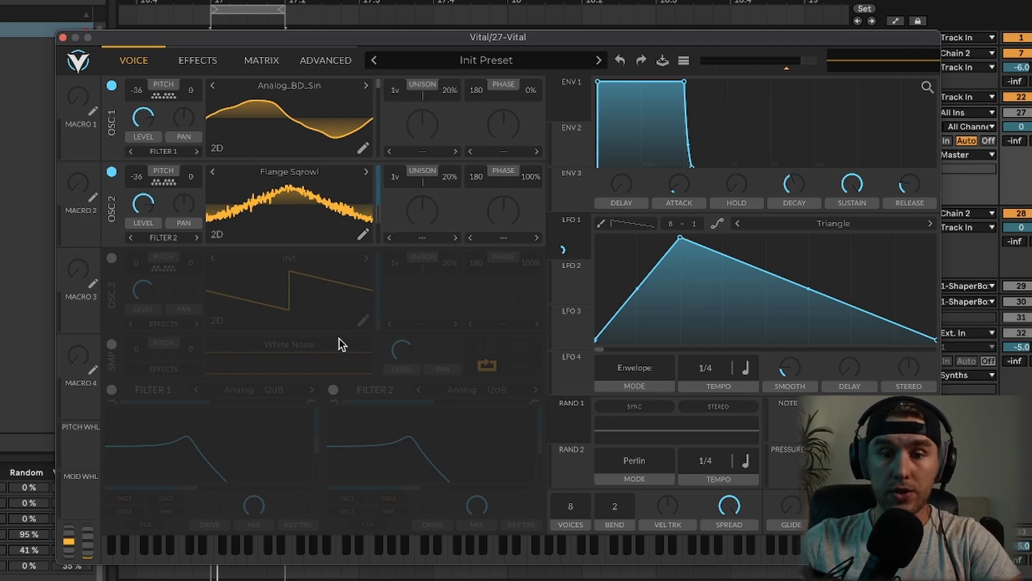
pyautogui.press('space')
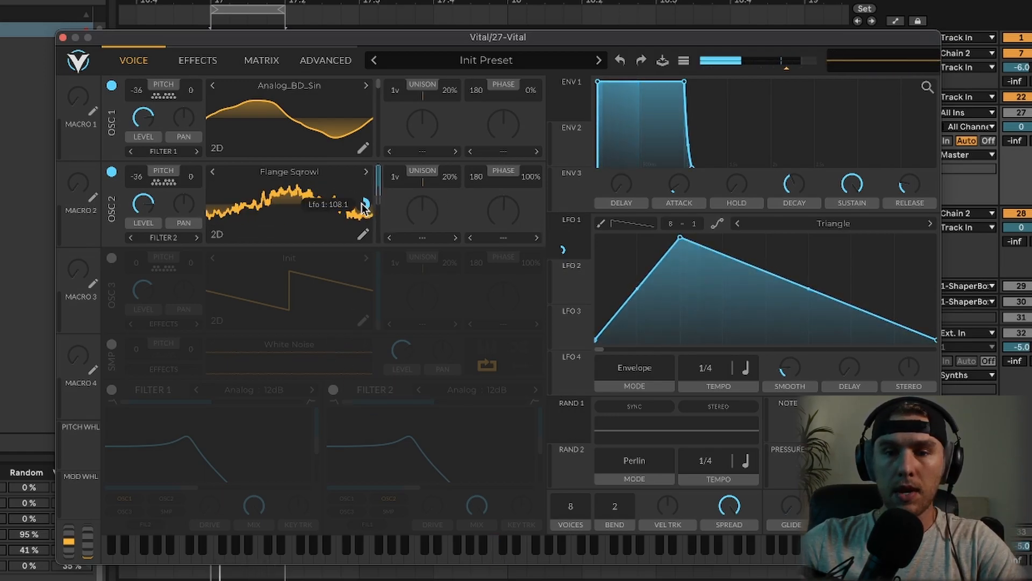
pyautogui.click(366, 172)
pyautogui.click(367, 171)
pyautogui.click(366, 172)
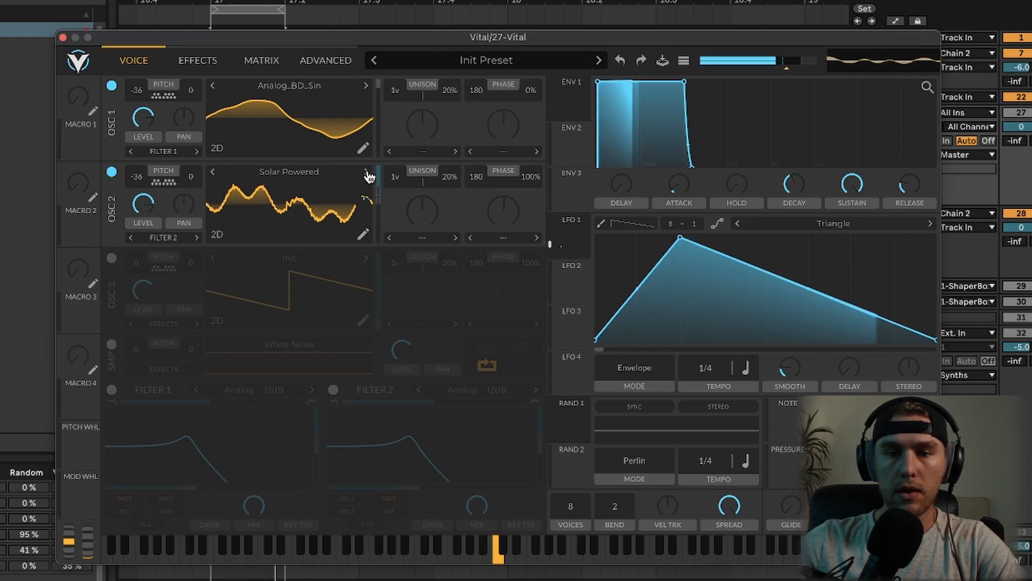
pyautogui.click(366, 172)
pyautogui.moveTo(379, 200)
pyautogui.moveTo(379, 200); pyautogui.dragTo(379, 207)
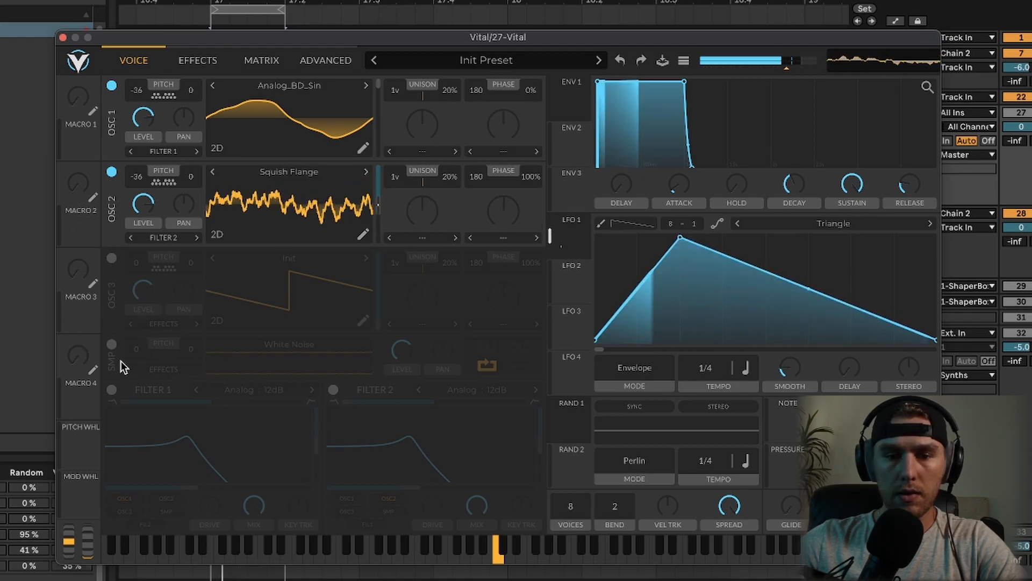
# Step: Route oscillator 2 into Filter 1, turn the filter on and set its cutoff to about 391.5 Hz
pyautogui.click(131, 238)
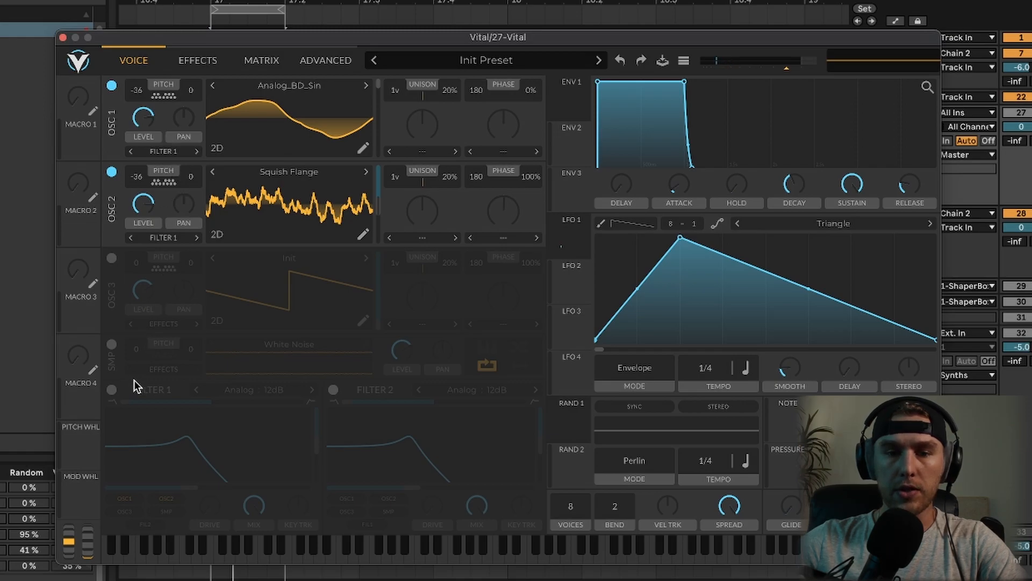
pyautogui.click(112, 390)
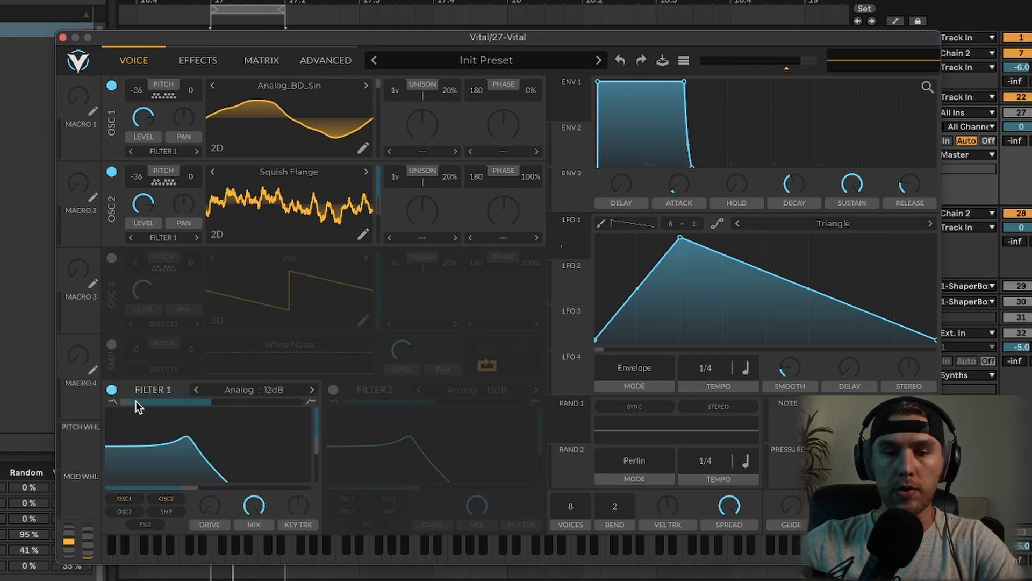
pyautogui.moveTo(209, 453); pyautogui.dragTo(219, 440)
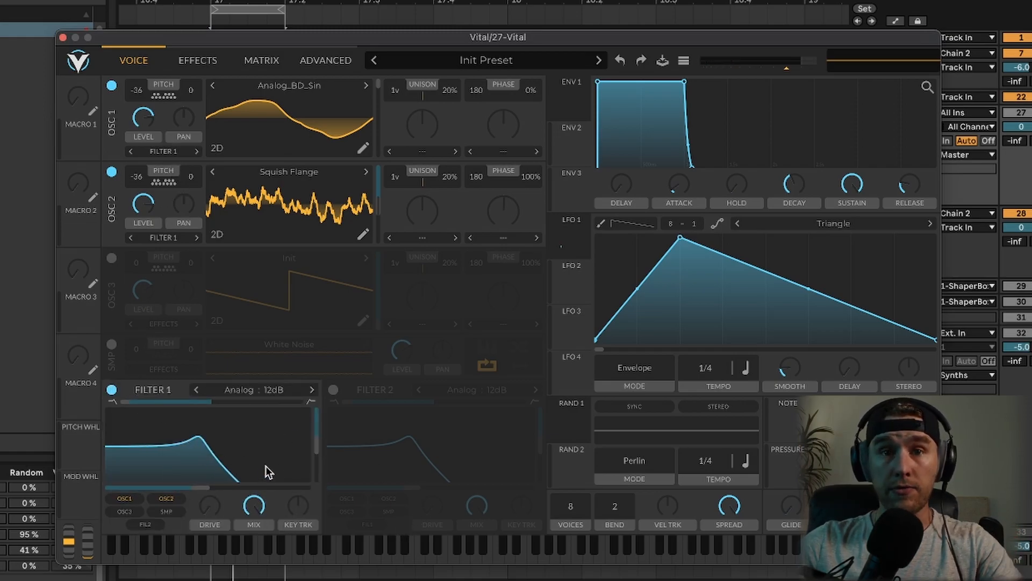
pyautogui.click(241, 388)
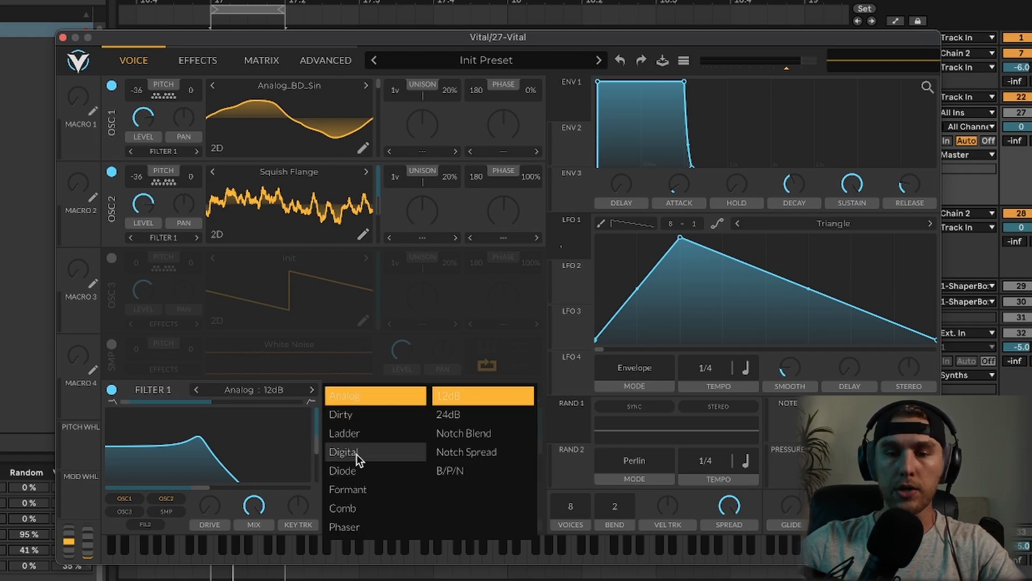
pyautogui.click(232, 480)
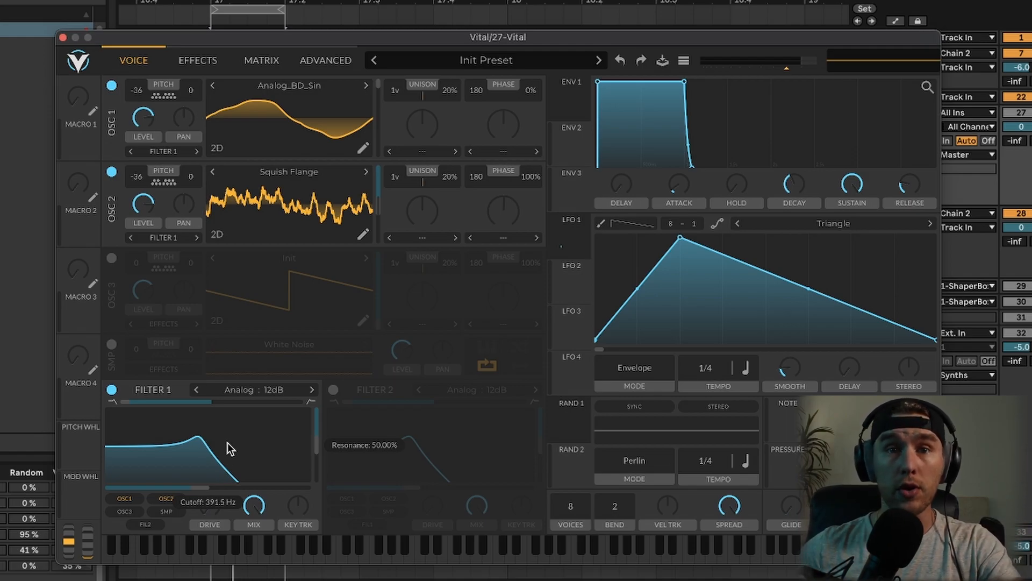
# Step: Blend Filter 1 fully to high-pass with a cutoff of about 32 Hz, and assign LFO 1 to the cutoff
pyautogui.moveTo(124, 400); pyautogui.dragTo(341, 410)
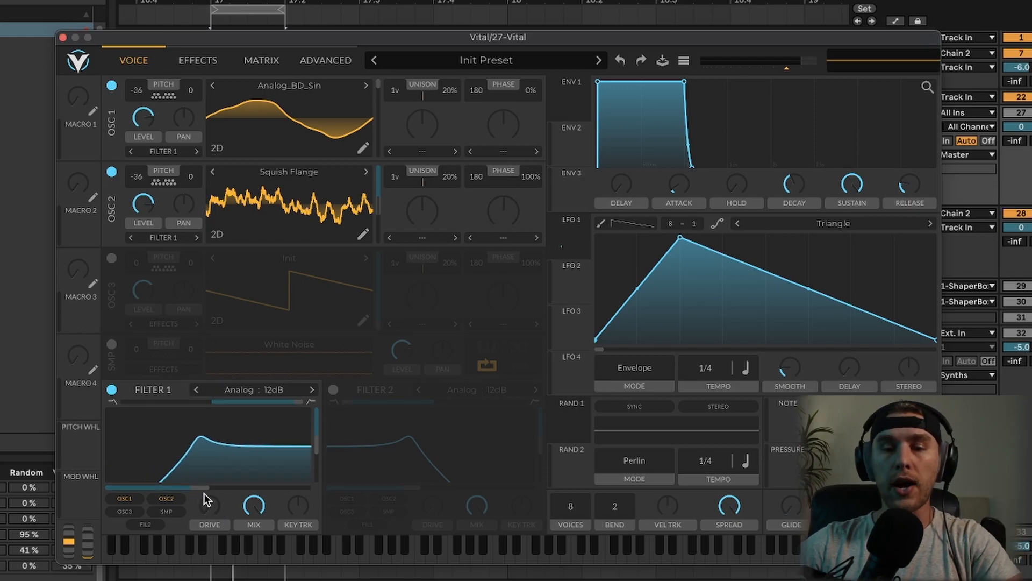
pyautogui.moveTo(203, 486)
pyautogui.mouseDown()
pyautogui.moveTo(218, 483)
pyautogui.moveTo(186, 483)
pyautogui.mouseUp()
pyautogui.moveTo(577, 227); pyautogui.dragTo(127, 486)
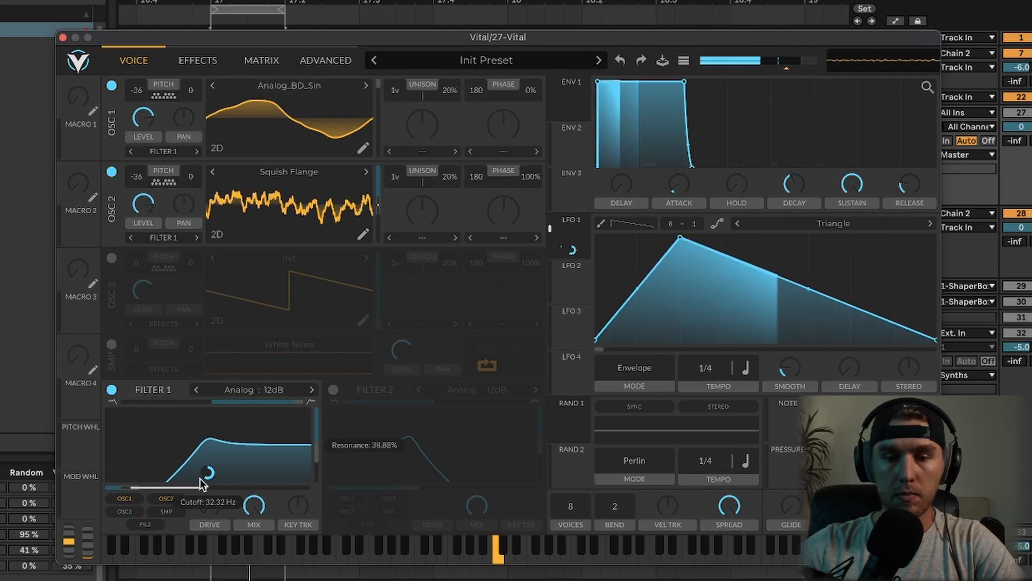
# Step: Change oscillator 2's wavetable to Water Razor and raise oscillator 1's level
pyautogui.click(366, 172)
pyautogui.click(366, 172)
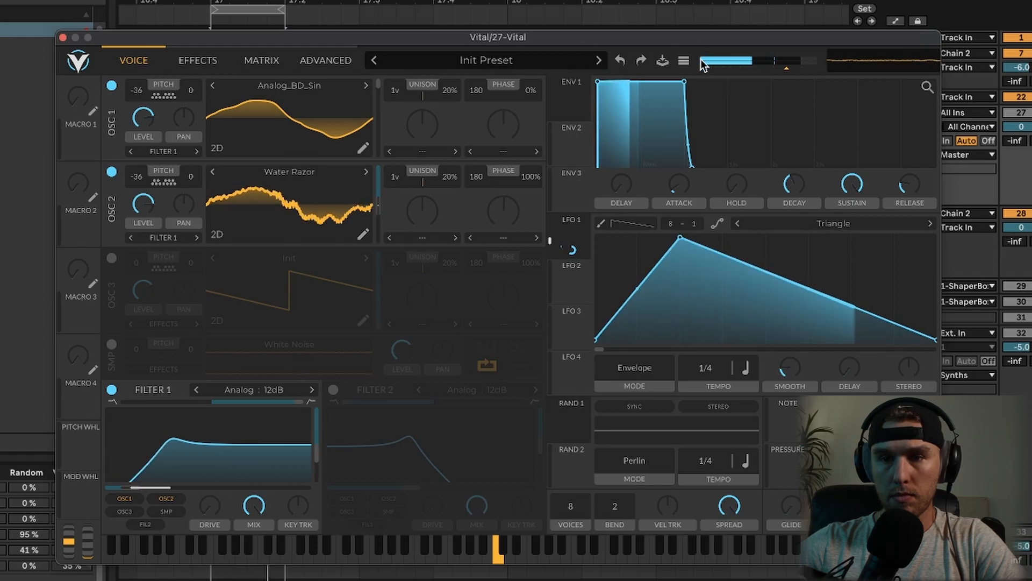
pyautogui.press('space')
pyautogui.moveTo(144, 119); pyautogui.dragTo(144, 111)
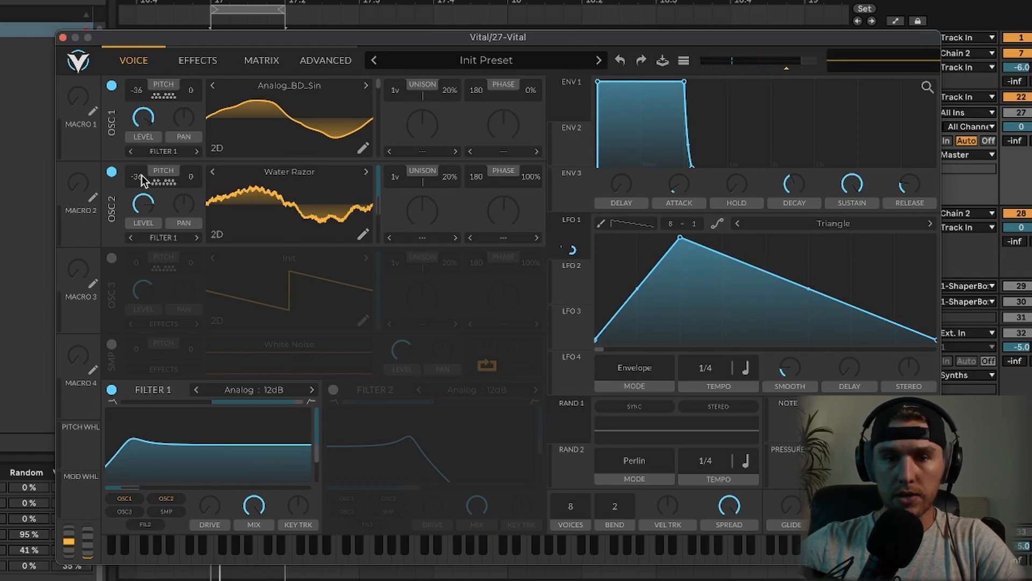
# Step: Audition the bass, blend Filter 1 to its band-pass midpoint and change its type to Analog : 24dB
pyautogui.press('space')
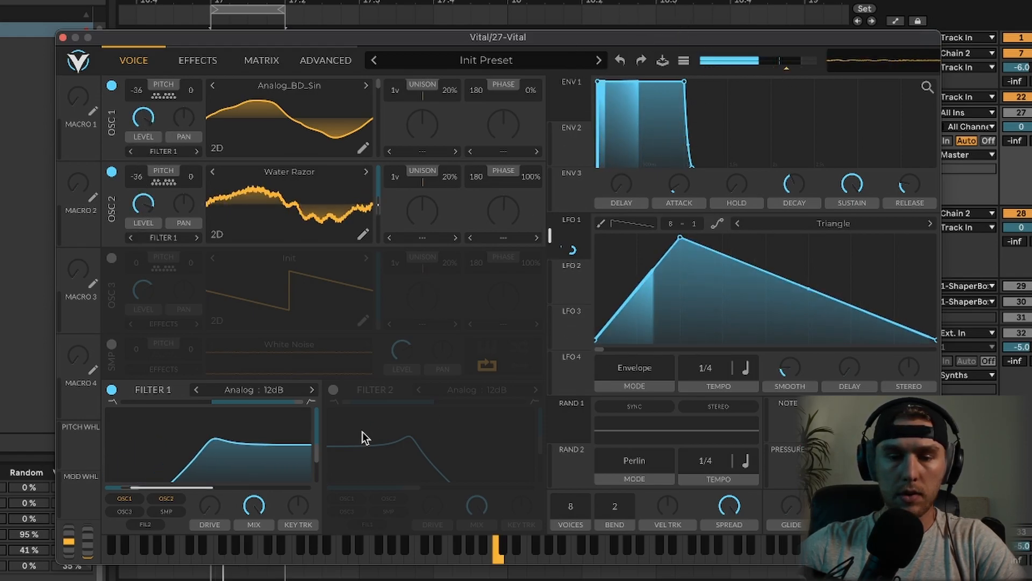
pyautogui.moveTo(301, 402); pyautogui.dragTo(192, 402)
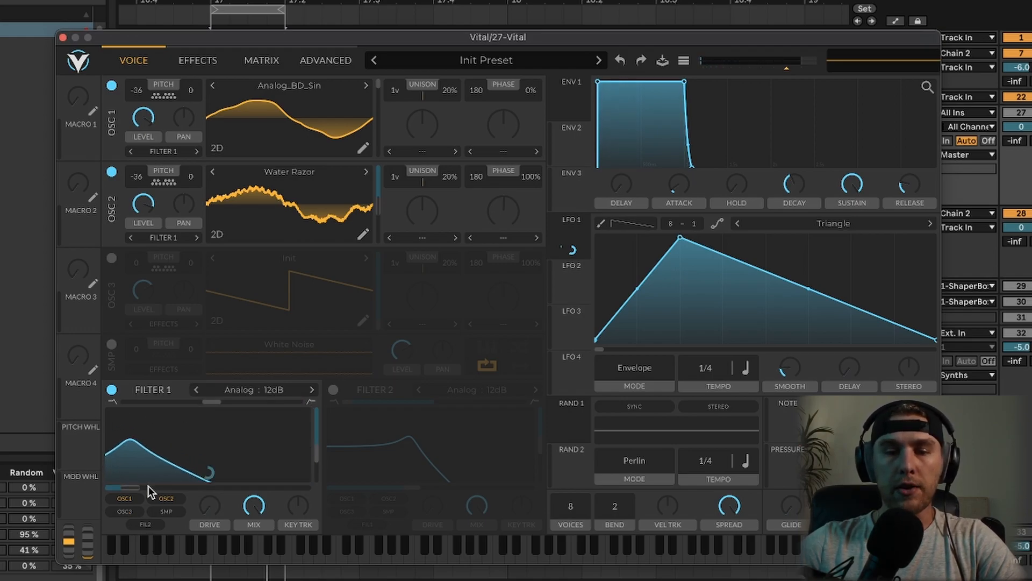
pyautogui.click(311, 390)
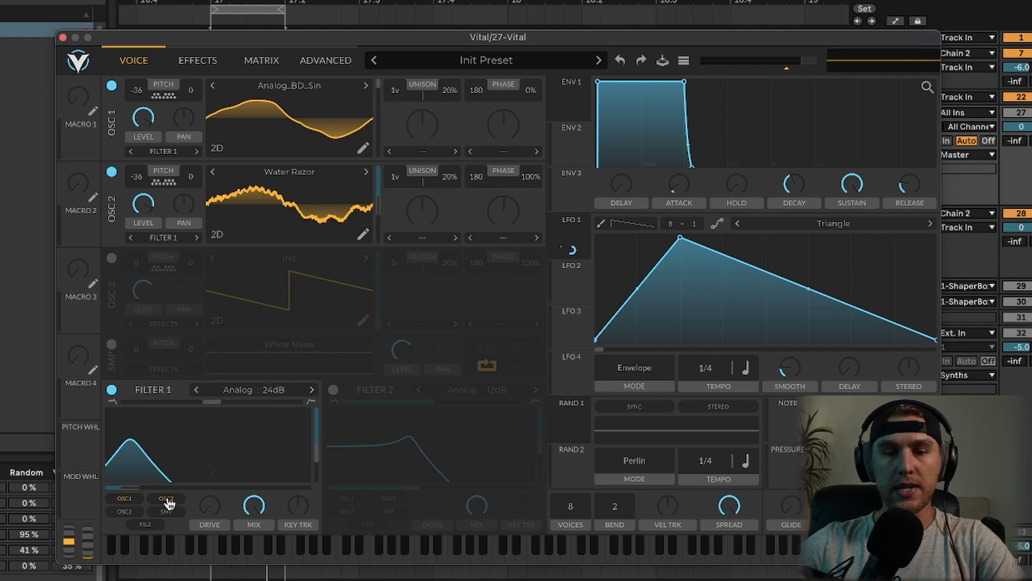
# Step: Raise Filter 1's cutoff slightly and adjust the amount of LFO 1 modulation on it during playback
pyautogui.moveTo(135, 486); pyautogui.dragTo(210, 502)
pyautogui.press('space')
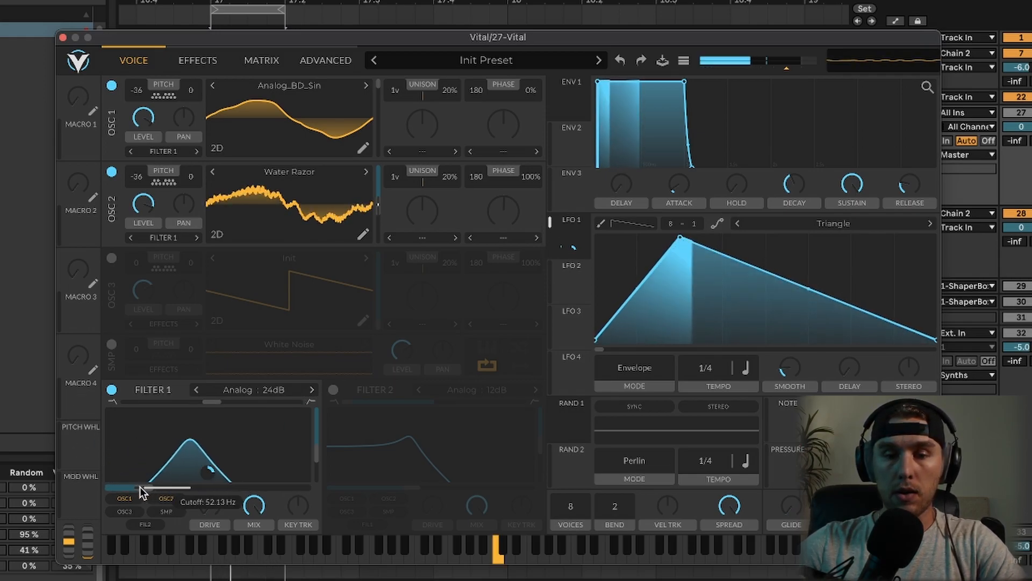
pyautogui.moveTo(209, 472); pyautogui.dragTo(209, 451)
pyautogui.moveTo(167, 487); pyautogui.dragTo(153, 488)
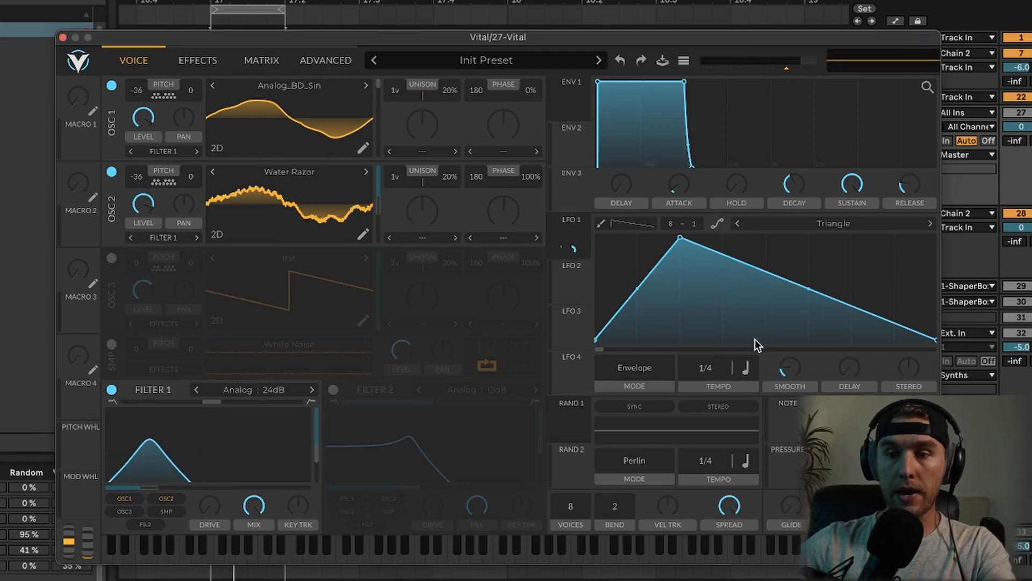
# Step: Reshape LFO 1 so the first slope falls to zero at the midpoint, and add a lower second peak rising there
pyautogui.moveTo(808, 289); pyautogui.dragTo(765, 340)
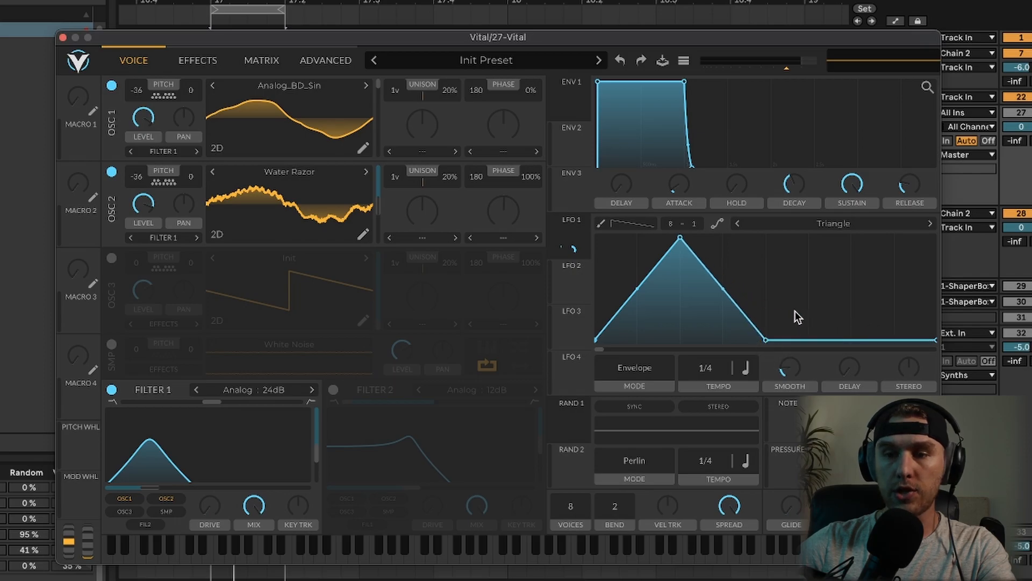
pyautogui.doubleClick(811, 275)
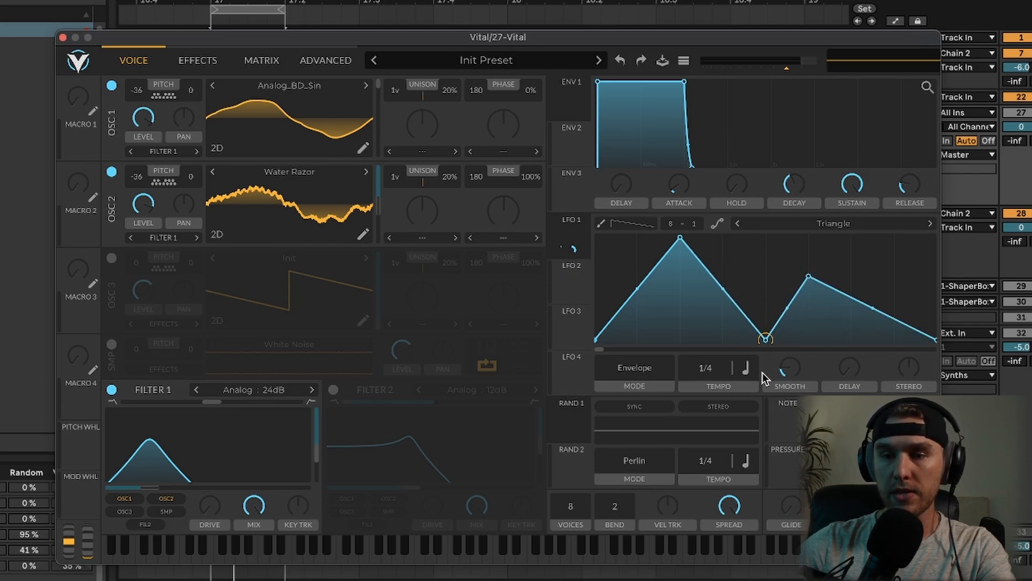
pyautogui.moveTo(811, 276); pyautogui.dragTo(762, 259)
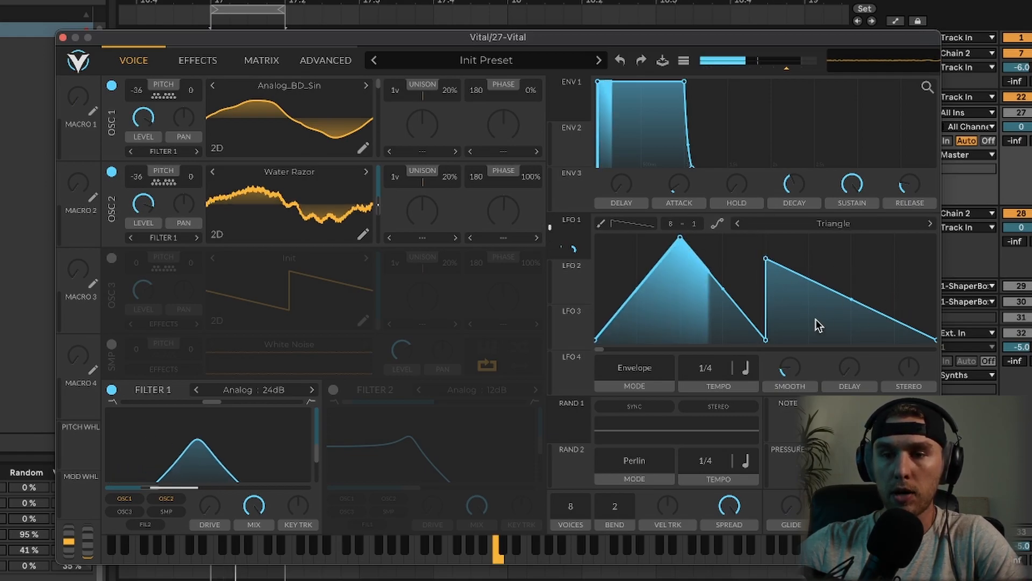
# Step: Move LFO 1's first peak earlier and its second peak into the last quarter, trying a 1/2 tempo and returning it to 1/4
pyautogui.moveTo(709, 369); pyautogui.dragTo(712, 380)
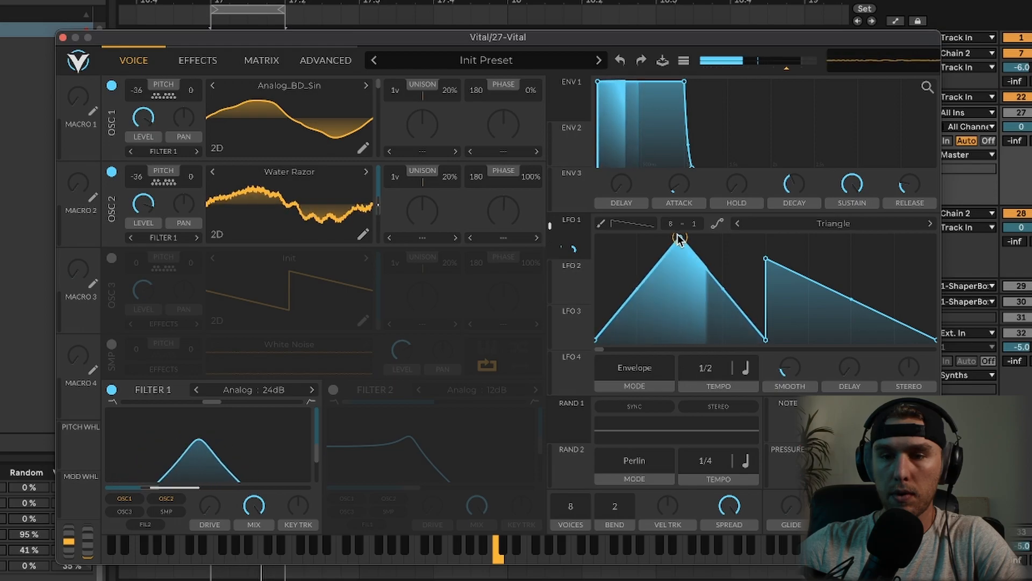
pyautogui.moveTo(680, 237); pyautogui.dragTo(638, 237)
pyautogui.moveTo(714, 372); pyautogui.dragTo(715, 360)
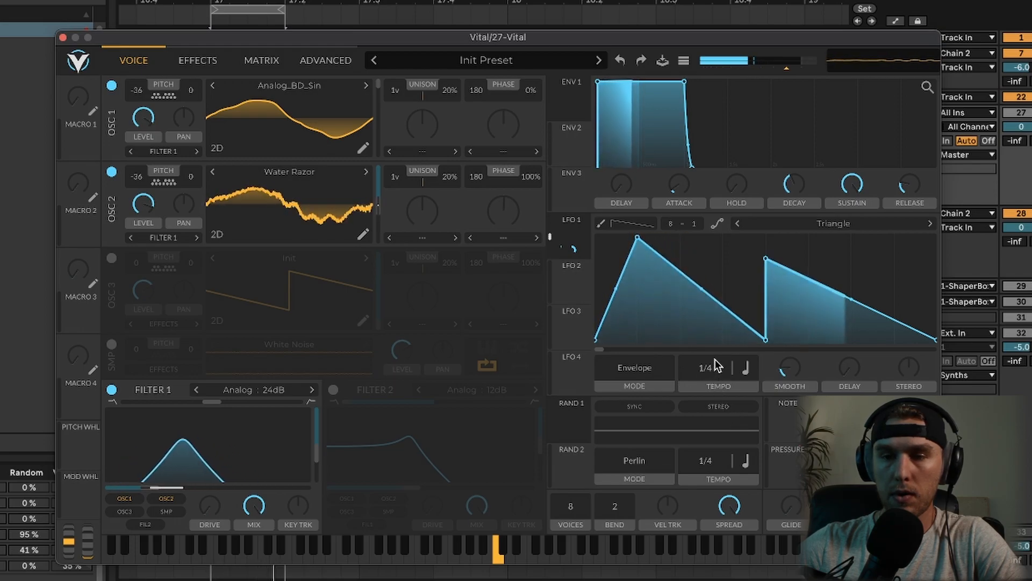
pyautogui.moveTo(766, 258); pyautogui.dragTo(836, 280)
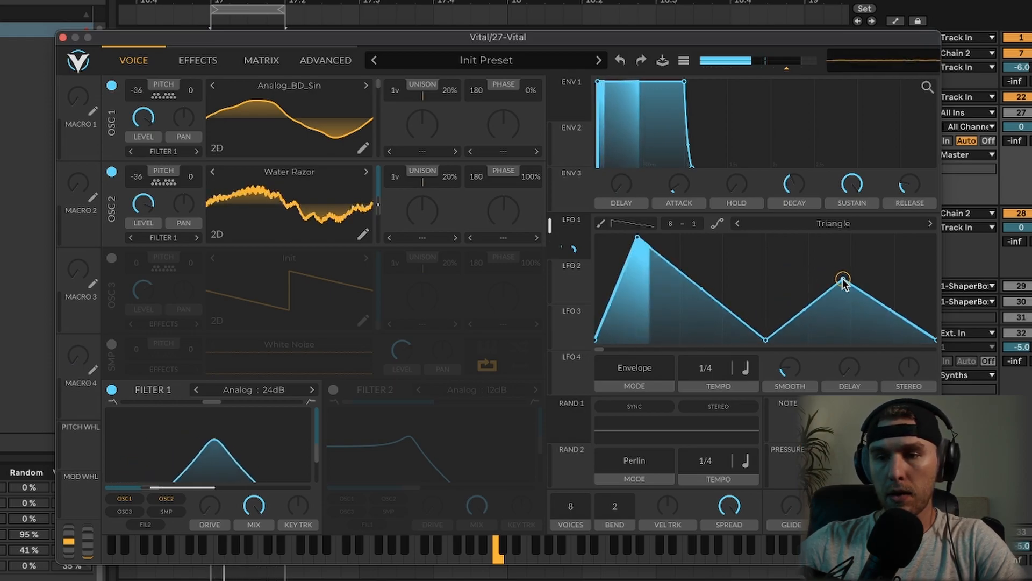
pyautogui.moveTo(209, 476)
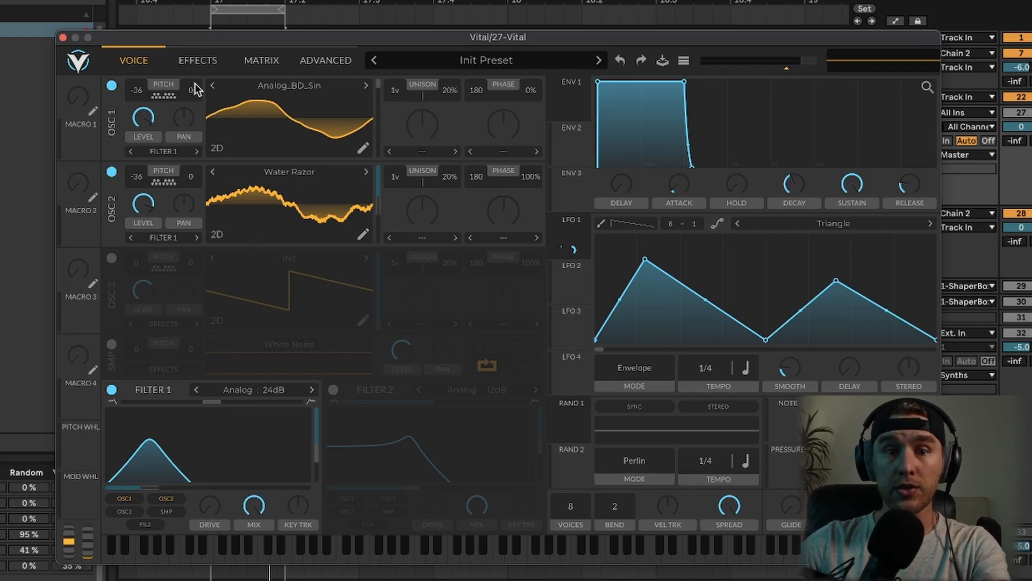
# Step: Turn on the Compressor effect in Multiband mode and audition the bass
pyautogui.click(195, 60)
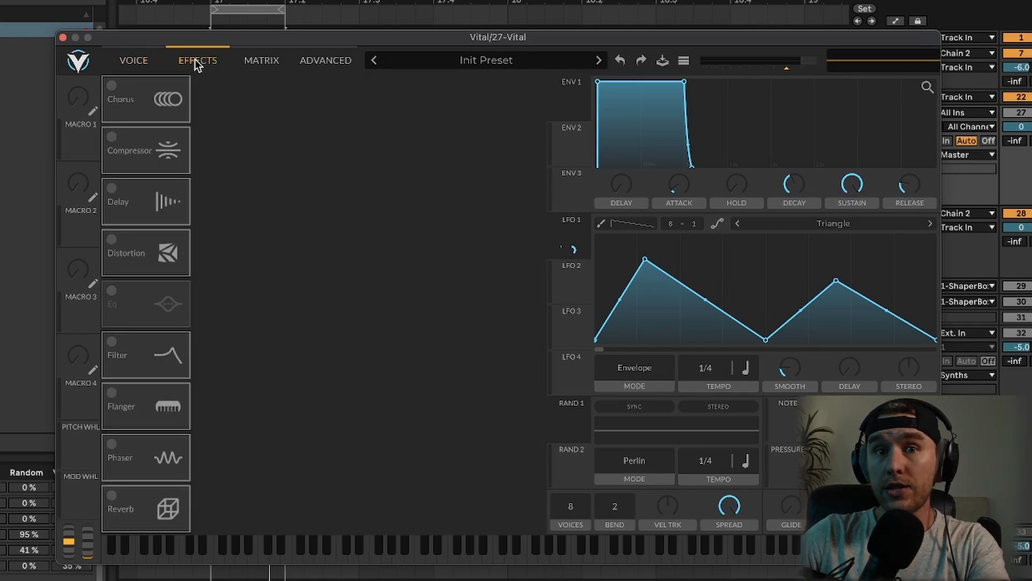
pyautogui.click(112, 137)
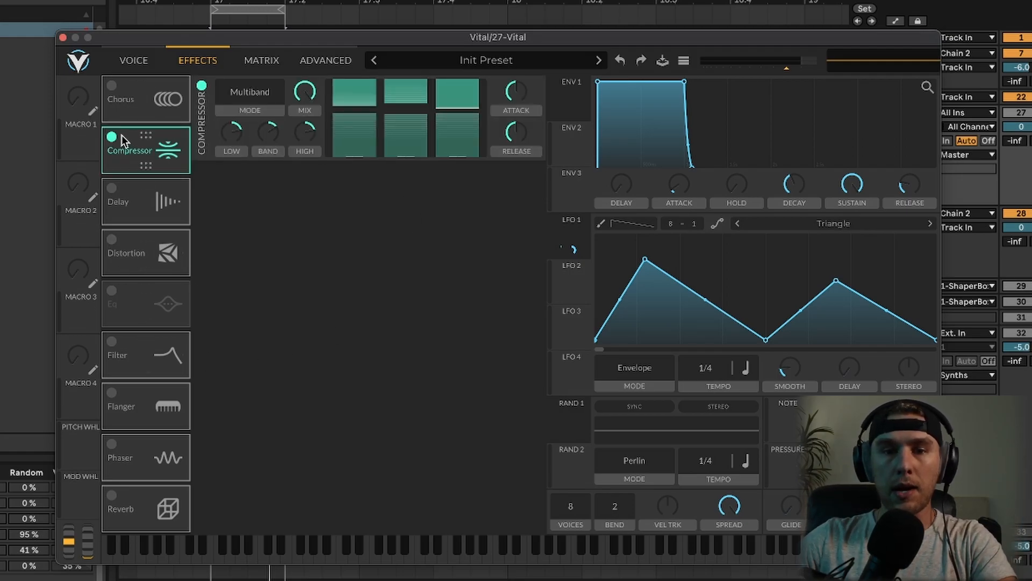
pyautogui.press('space')
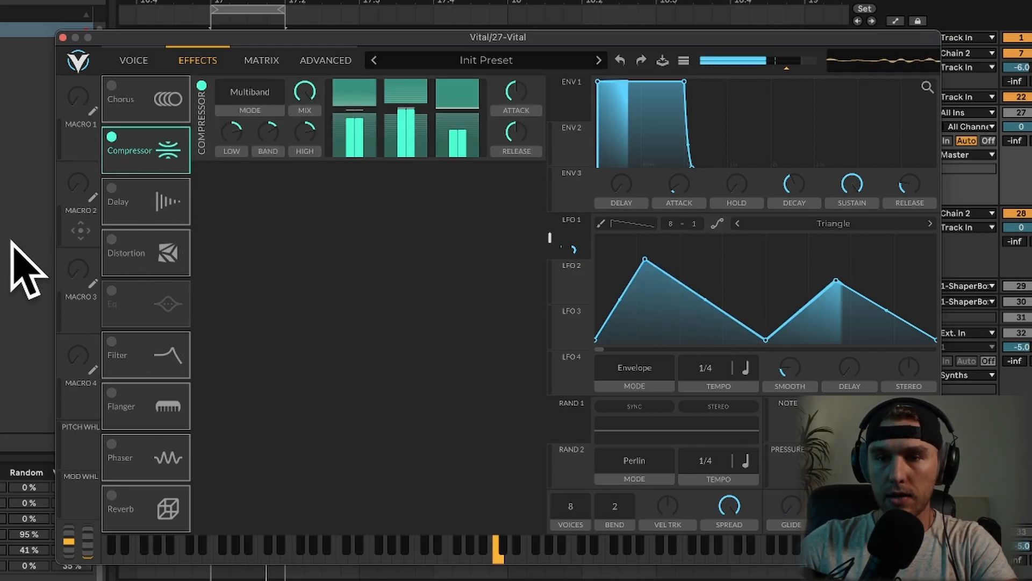
# Step: Turn on the Distortion effect, assign LFO 1 to its drive and set the drive to about -2.9 dB
pyautogui.click(111, 239)
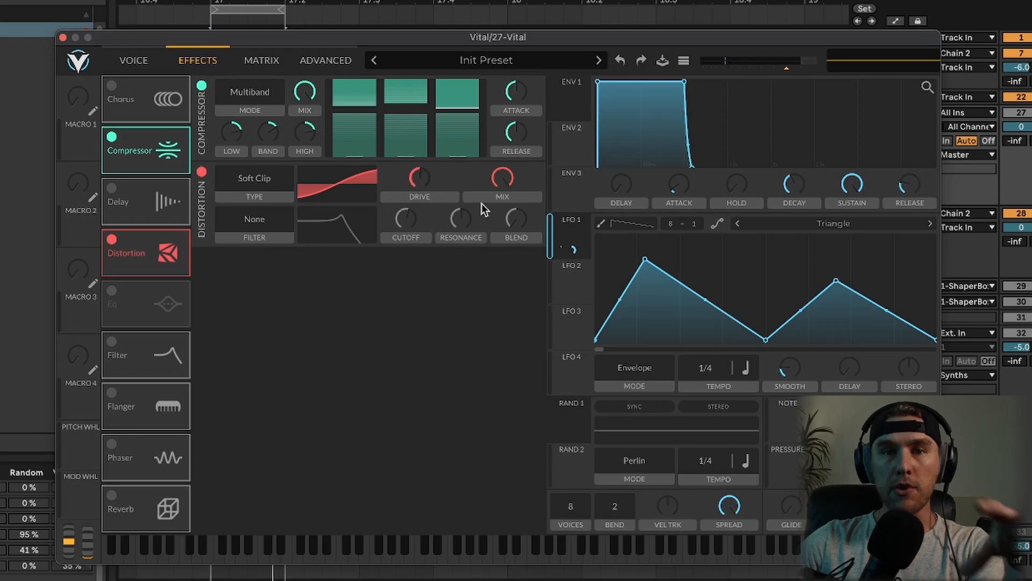
pyautogui.moveTo(573, 249); pyautogui.dragTo(414, 183)
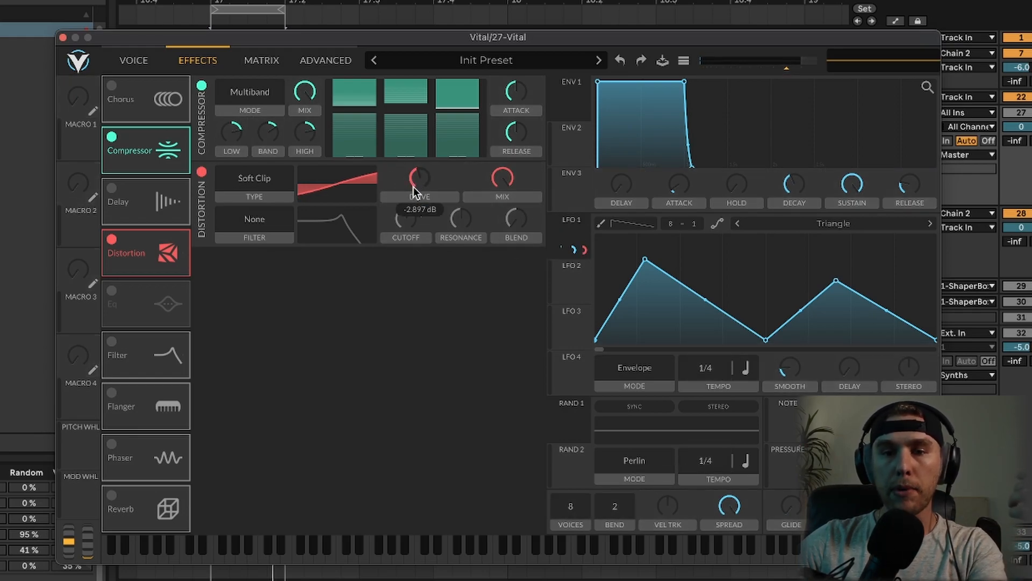
pyautogui.moveTo(415, 204)
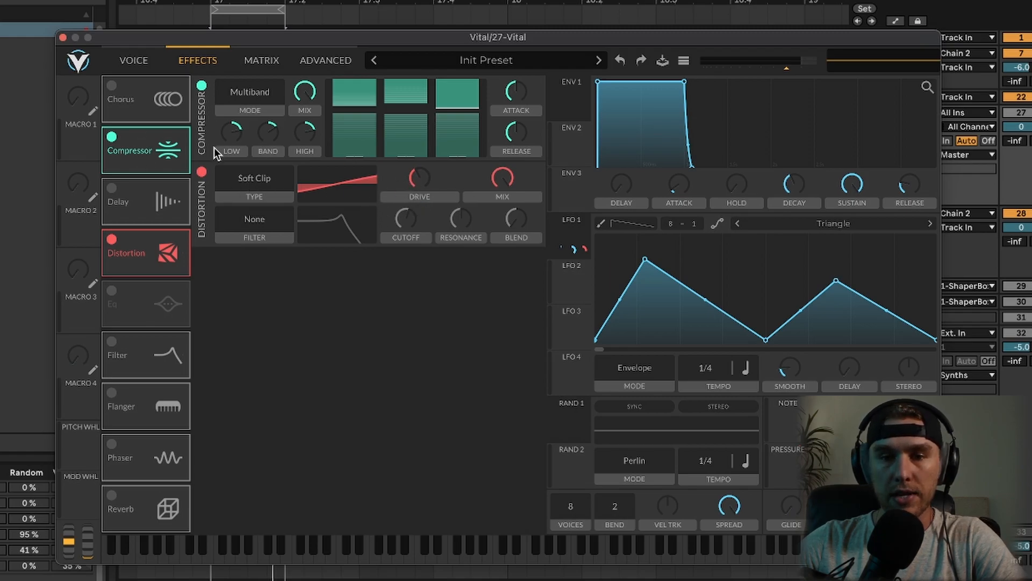
pyautogui.press('space')
pyautogui.moveTo(419, 203); pyautogui.dragTo(419, 194)
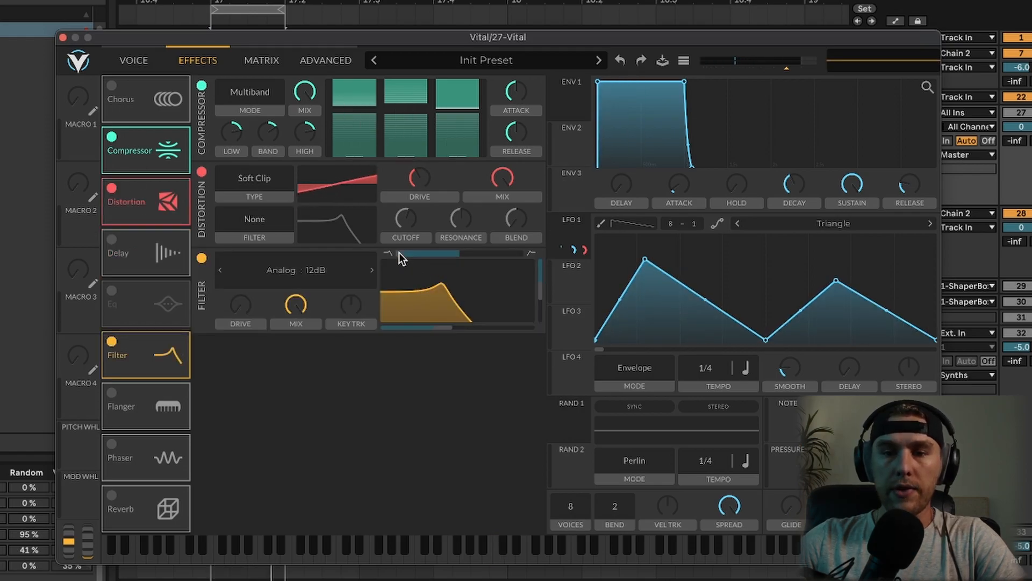
# Step: Try the effects filter as a high-pass with LFO 1 on its cutoff, and replace it with the Phaser
pyautogui.moveTo(399, 253); pyautogui.dragTo(457, 311)
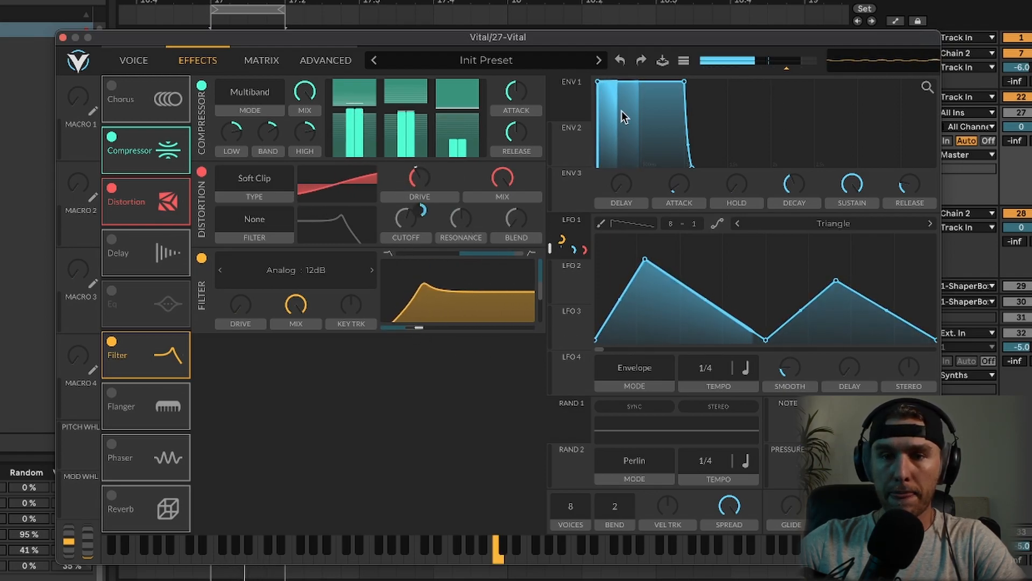
pyautogui.click(121, 461)
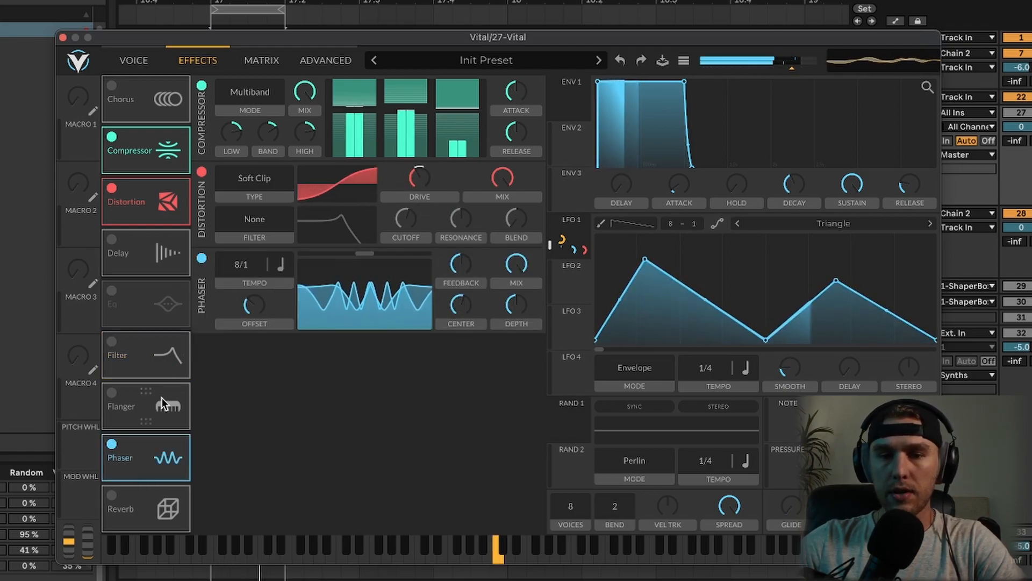
# Step: Try the Chorus effect with its spread reduced to about 0.75, and turn it off
pyautogui.click(113, 85)
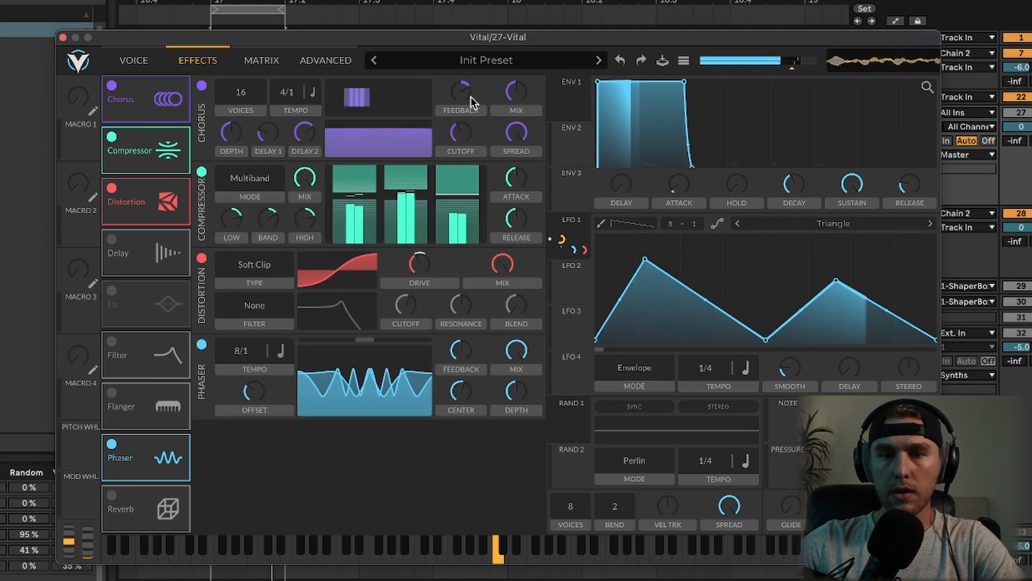
pyautogui.moveTo(521, 129); pyautogui.dragTo(522, 150)
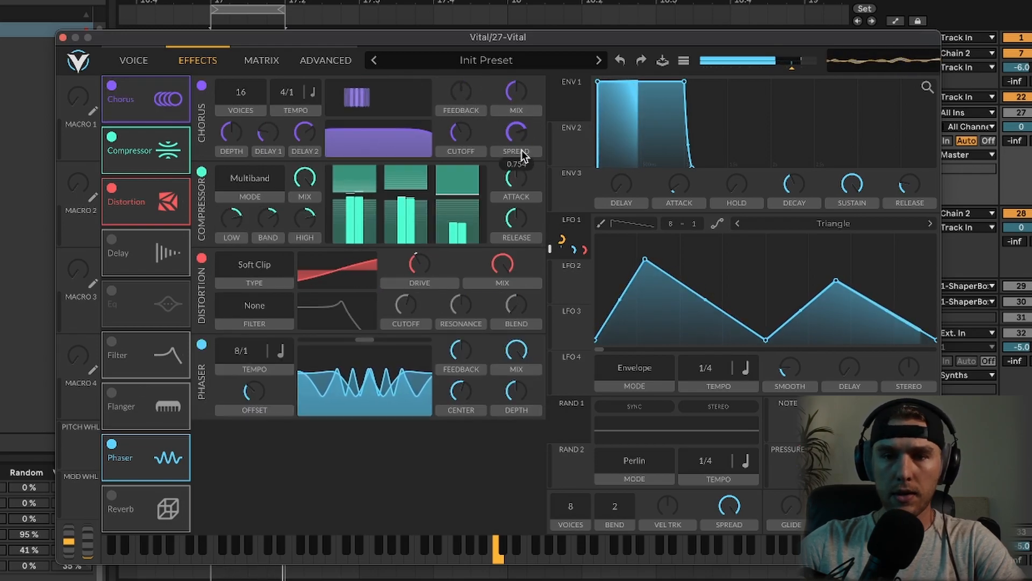
pyautogui.click(112, 85)
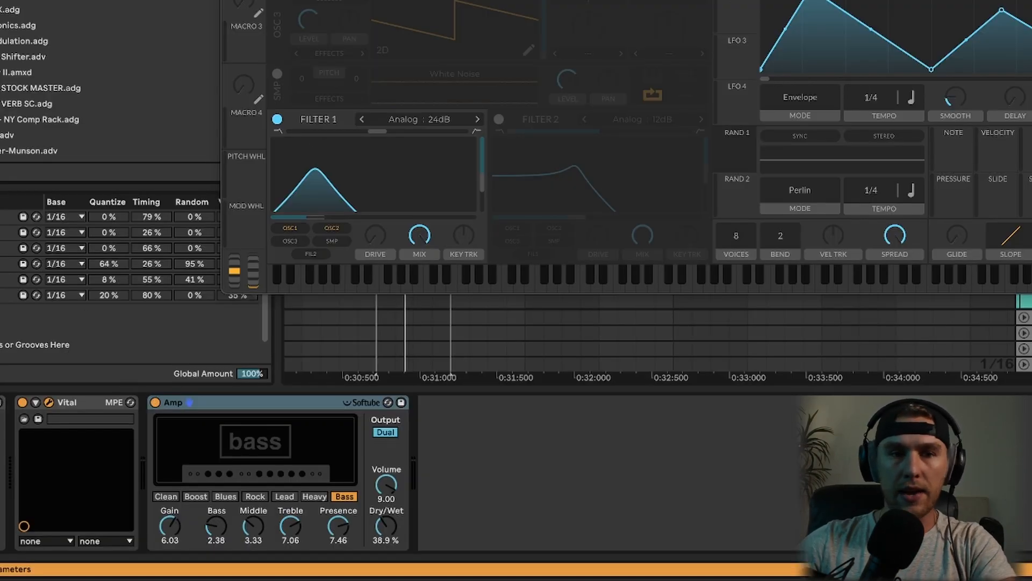
# Step: Add OTT and Disperser to the Ableton device chain after Amp, and close the Disperser window
pyautogui.scroll(-3, 54, 80)
pyautogui.scroll(-4, 2, 19)
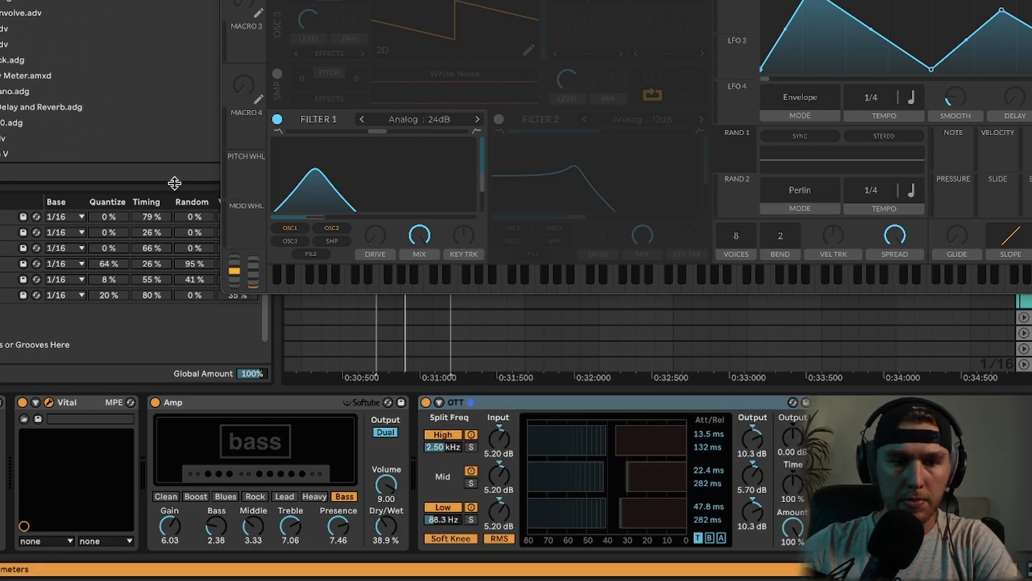
pyautogui.scroll(-7, 32, 110)
pyautogui.moveTo(6, 94); pyautogui.dragTo(136, 199)
pyautogui.moveTo(136, 199); pyautogui.dragTo(419, 468)
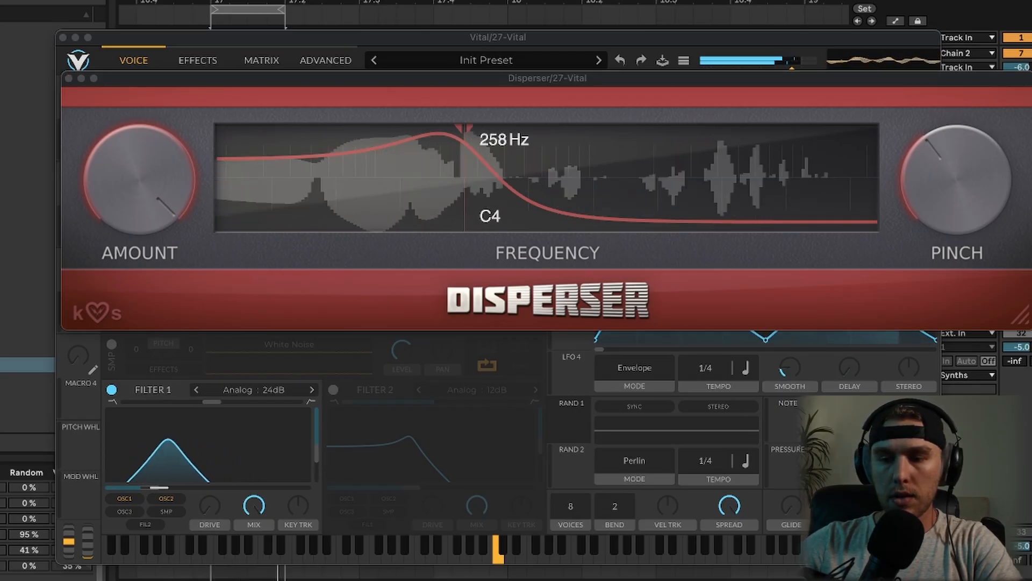
pyautogui.click(67, 81)
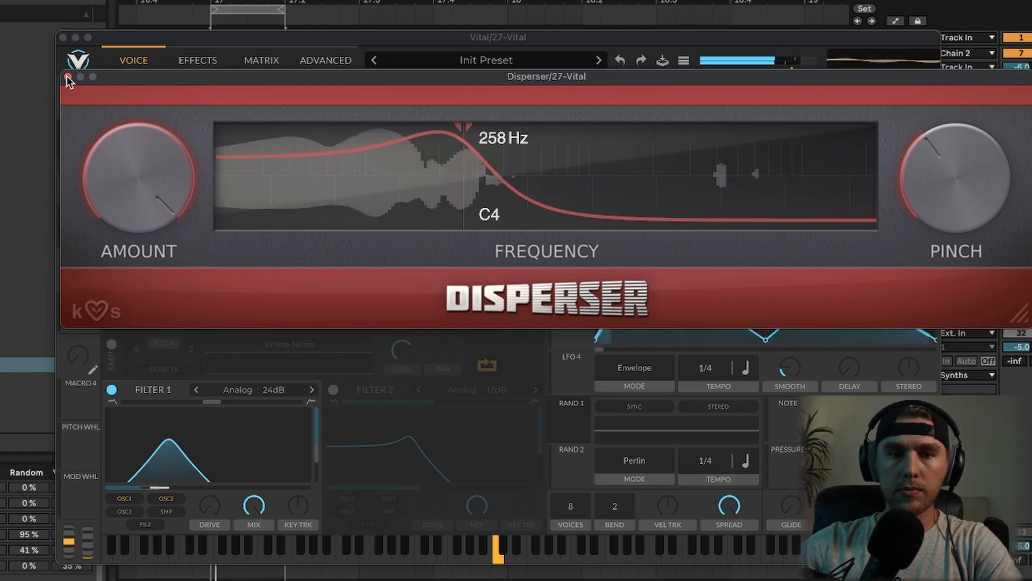
pyautogui.click(68, 79)
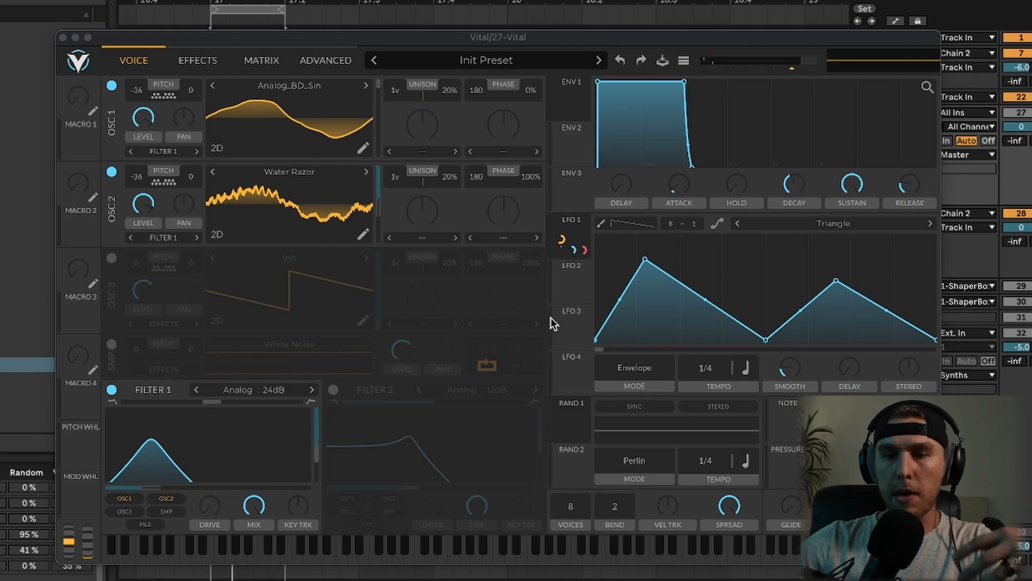
# Step: Reduce LFO 1's horizontal grid to 3 divisions, move both peaks later and lower the first one
pyautogui.scroll(-3, 838, 284)
pyautogui.moveTo(837, 283); pyautogui.dragTo(869, 279)
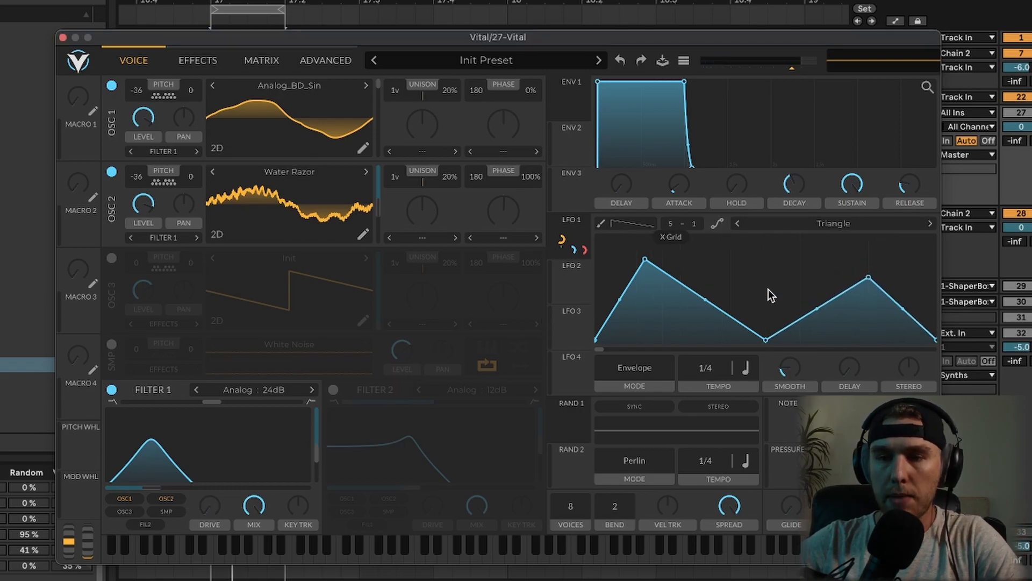
pyautogui.scroll(-2, 651, 264)
pyautogui.moveTo(650, 264); pyautogui.dragTo(681, 282)
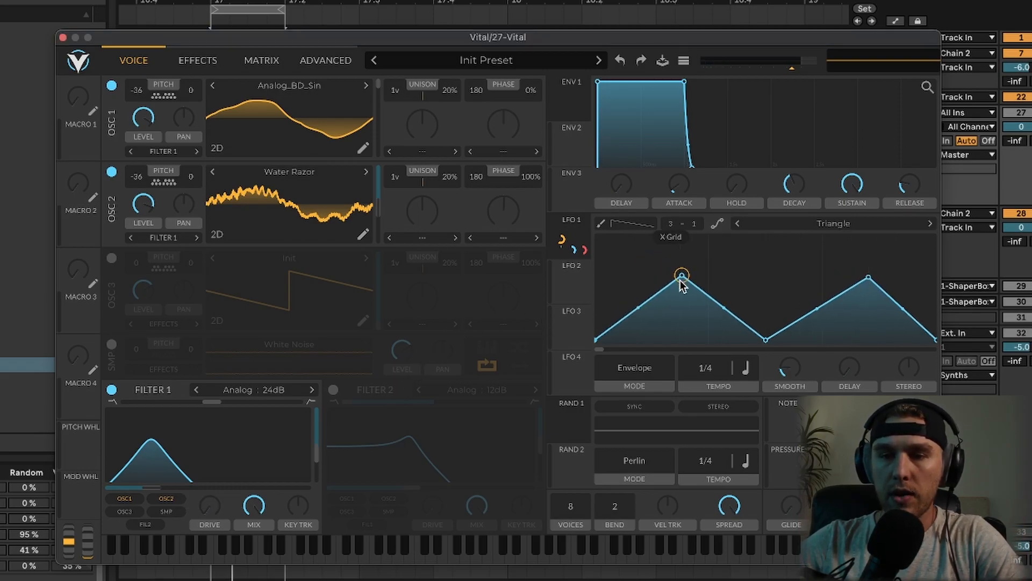
# Step: Audition other wavetables for oscillator 2, stepping from Barbed Wire back past Thank u False Noise during playback
pyautogui.click(365, 172)
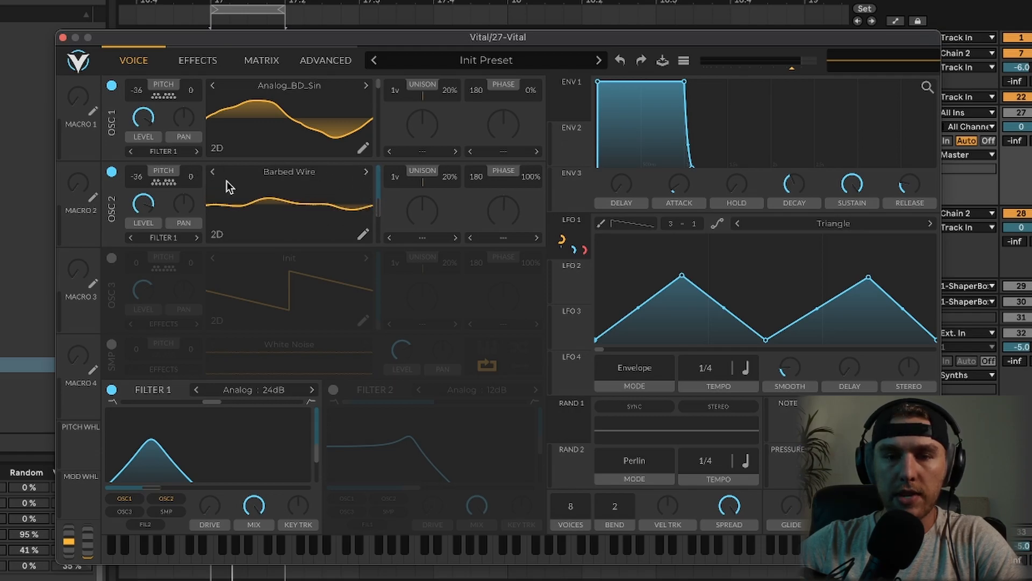
pyautogui.click(213, 173)
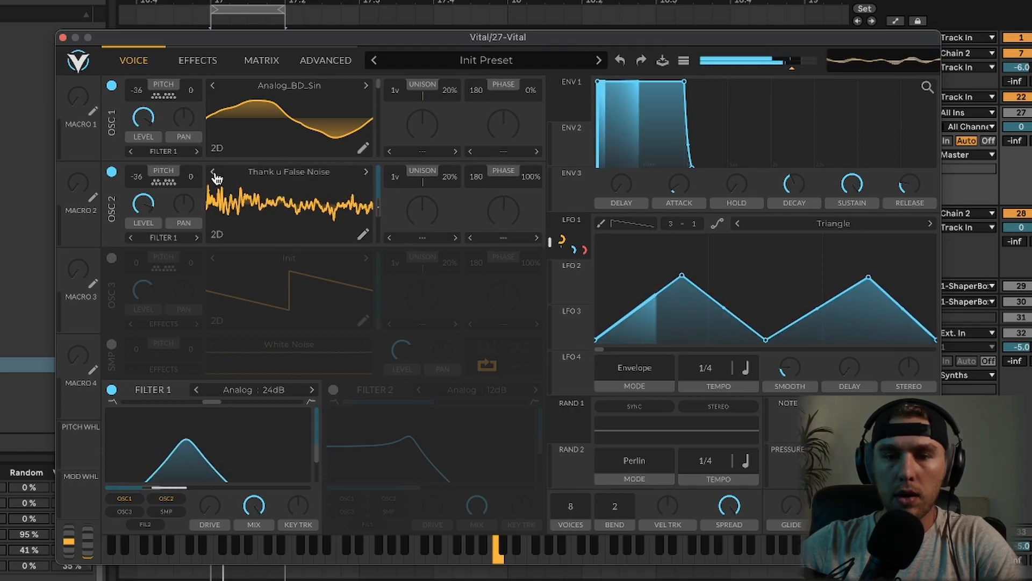
pyautogui.click(215, 173)
pyautogui.click(215, 173)
pyautogui.click(215, 173)
# Step: Modulate the Phaser's mix with LFO 1, and reshape LFO 1 to start at full height with a valley at one third and second peak at two thirds
pyautogui.click(198, 60)
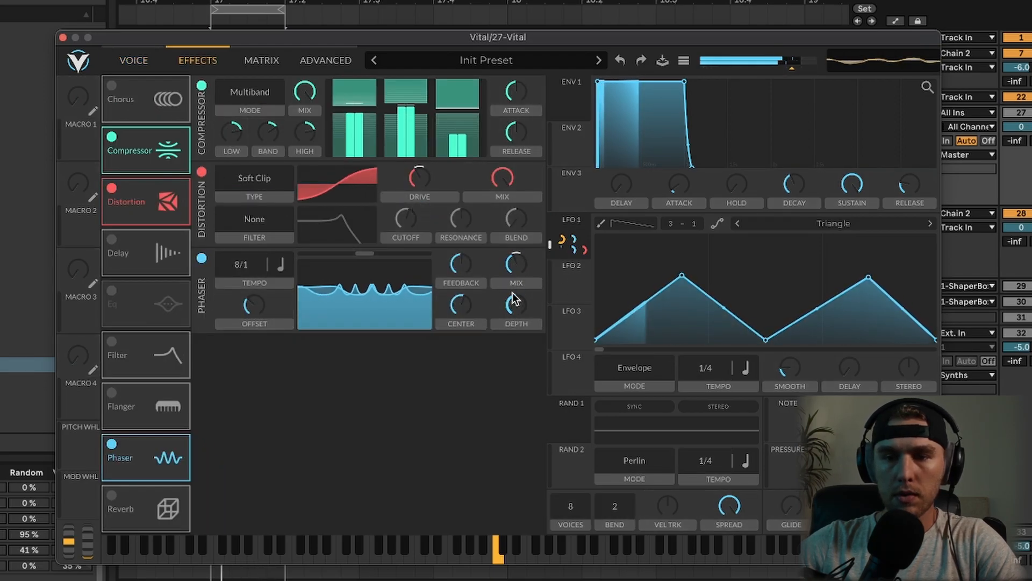
pyautogui.moveTo(514, 299); pyautogui.dragTo(515, 269)
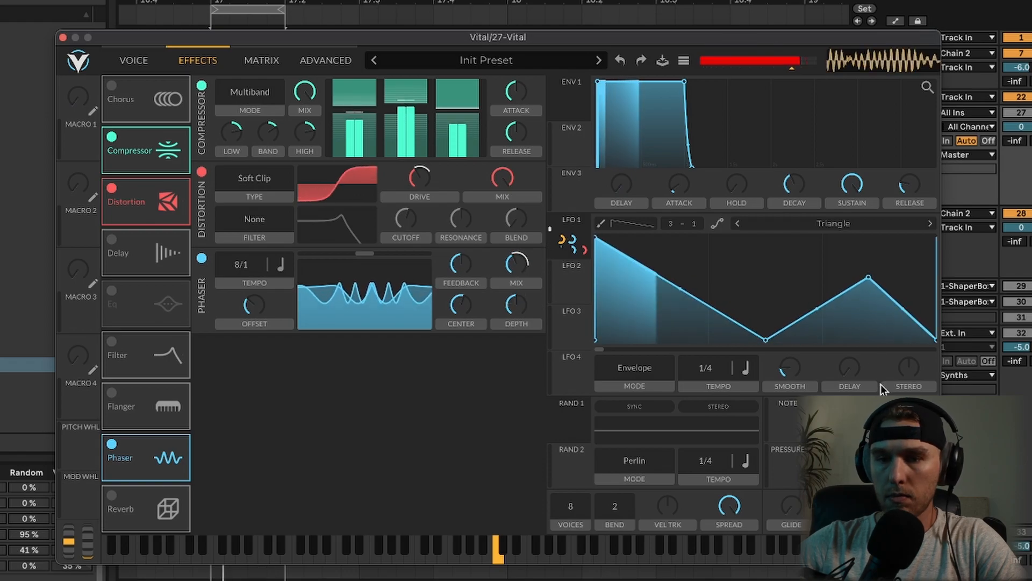
pyautogui.moveTo(867, 276); pyautogui.dragTo(583, 191)
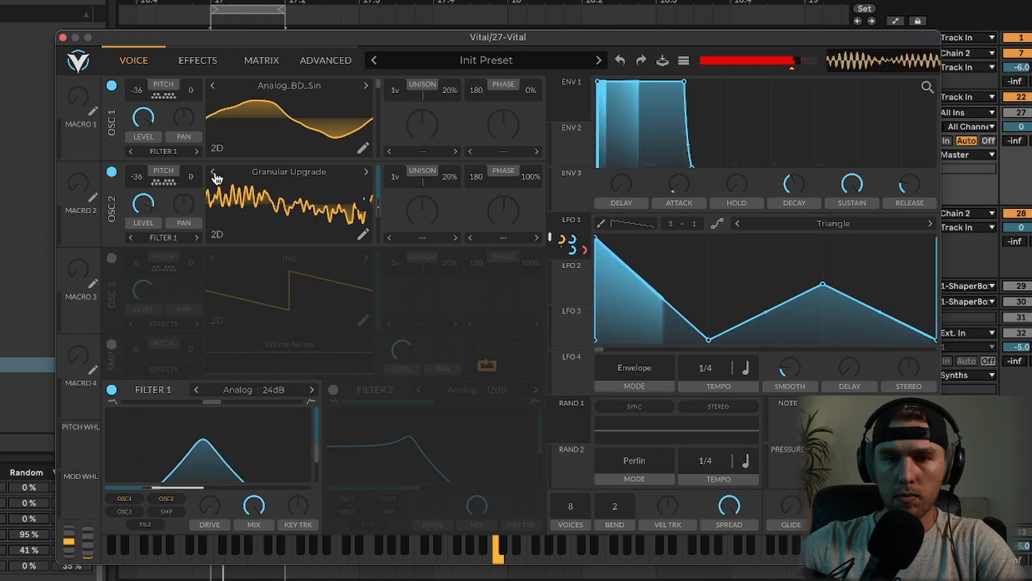
# Step: Step oscillator 2's wavetable back to Crappy Toilet and set its frame position to about 150.5
pyautogui.click(212, 172)
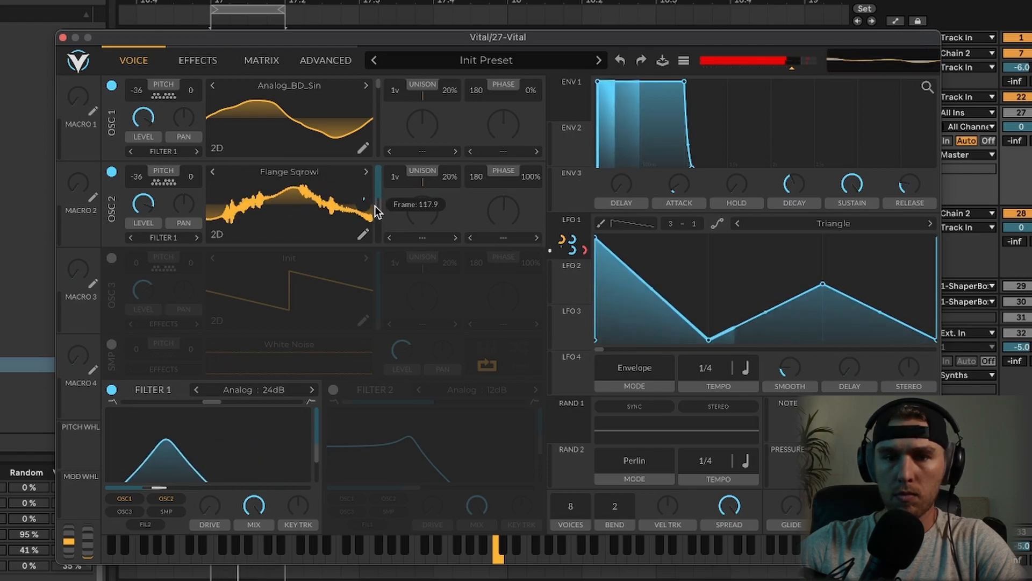
pyautogui.click(214, 173)
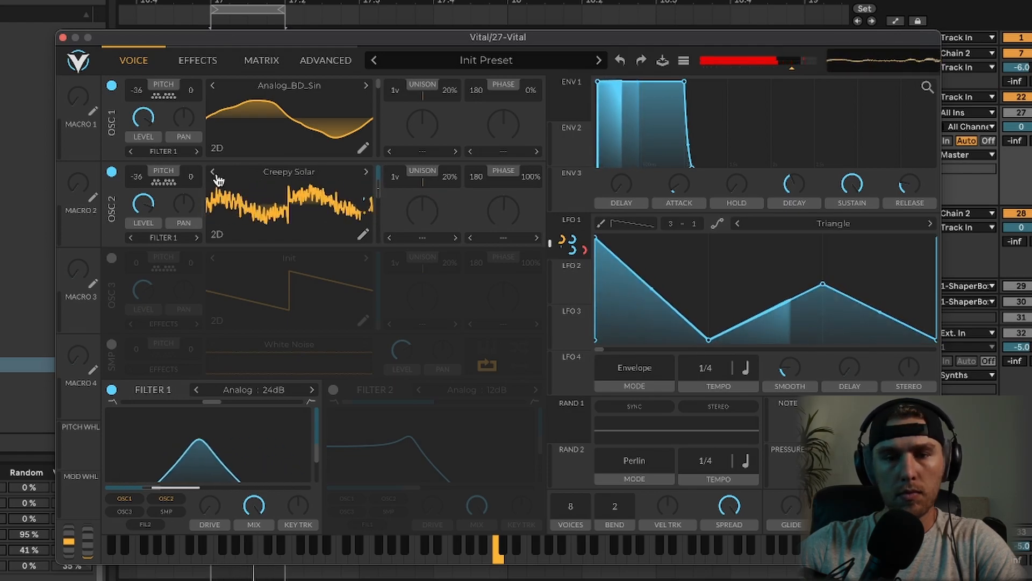
pyautogui.click(213, 173)
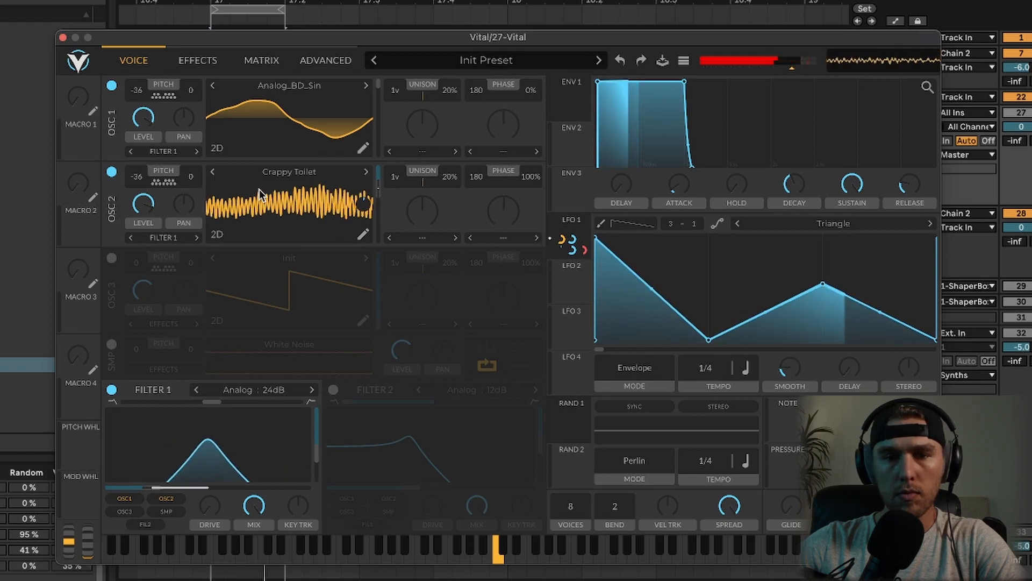
pyautogui.moveTo(379, 192)
pyautogui.mouseDown()
pyautogui.moveTo(387, 237)
pyautogui.moveTo(379, 207)
pyautogui.mouseUp()
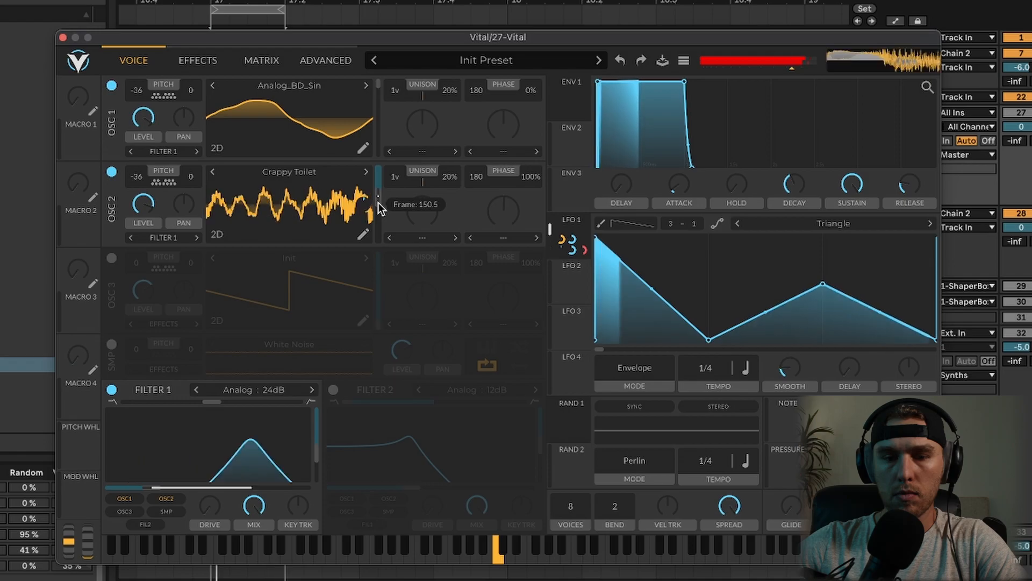